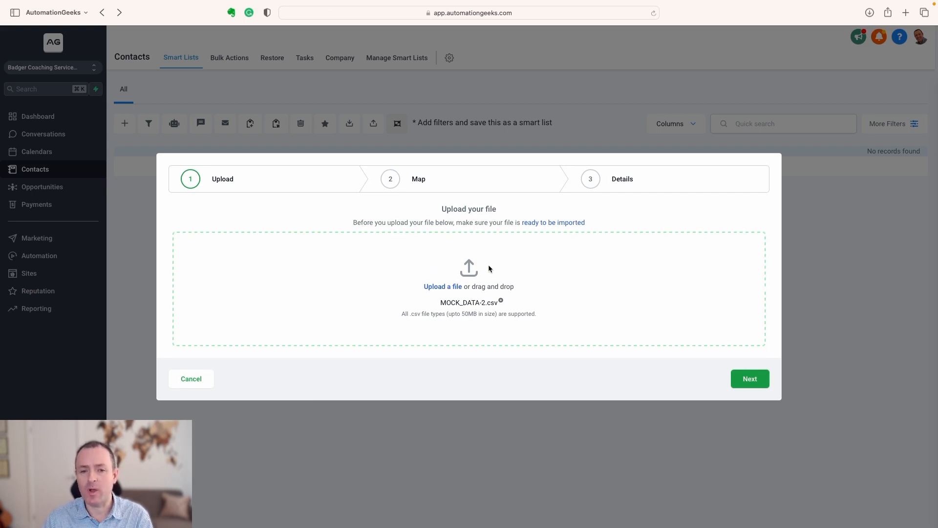
# Proceed with the import of MOCK_DATA-2.csv and accept the matched mapping of its columns to contact fields.
pyautogui.click(752, 380)
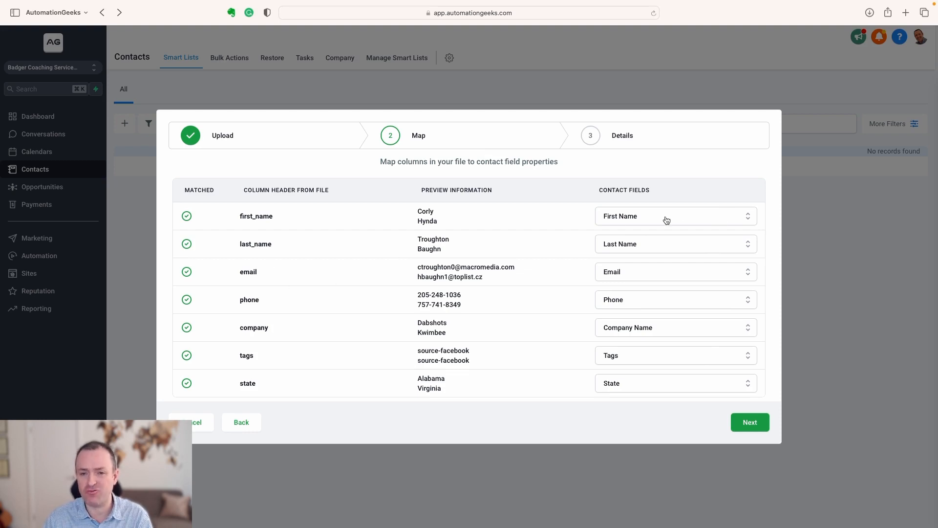
pyautogui.click(732, 300)
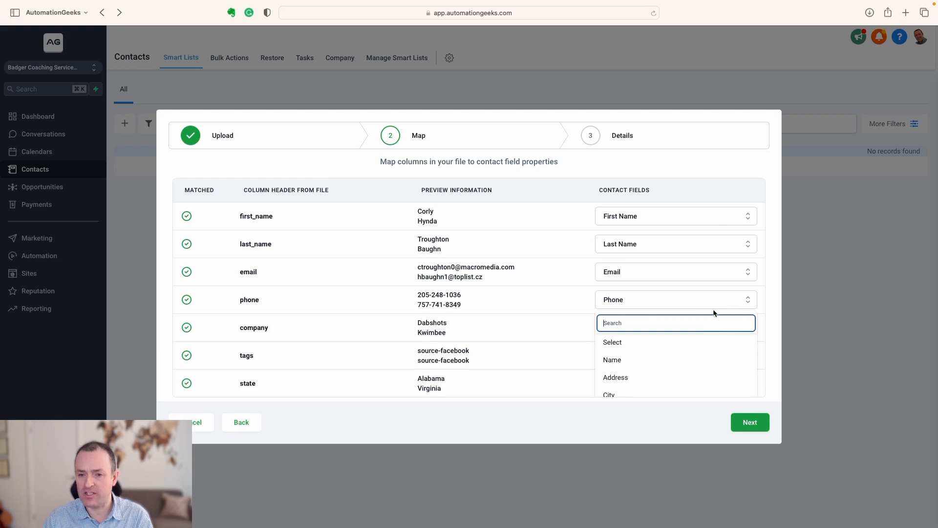
pyautogui.click(776, 296)
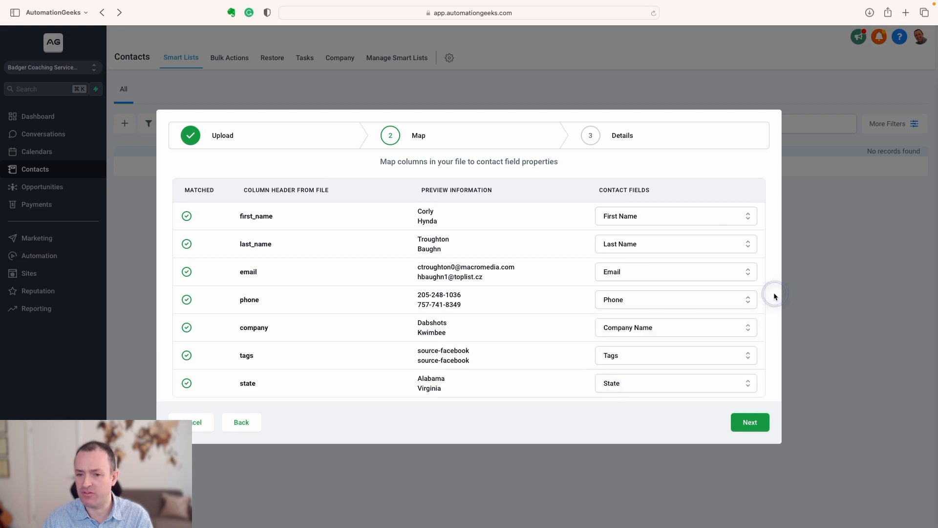
pyautogui.click(750, 423)
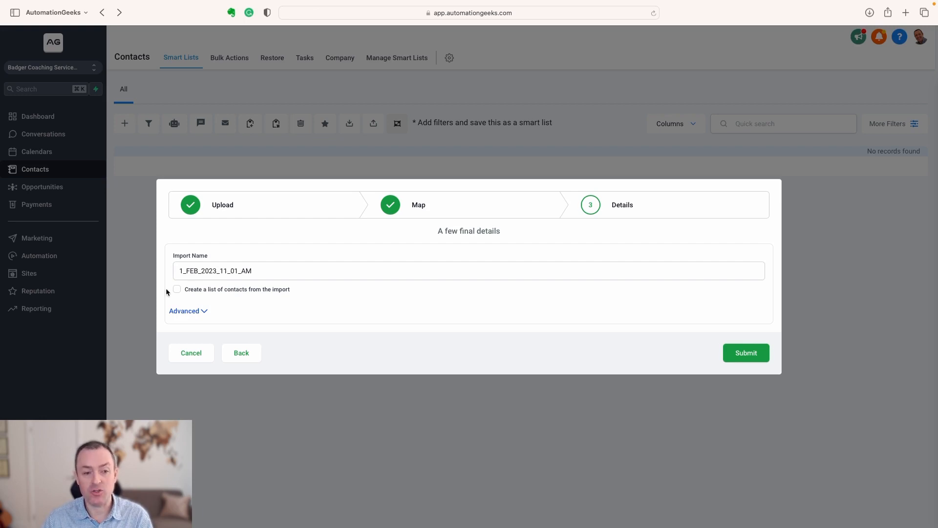
# Add the new tag import-1_FEB_2023 in the advanced import options, submit the import, and dismiss the processing dialog.
pyautogui.click(204, 312)
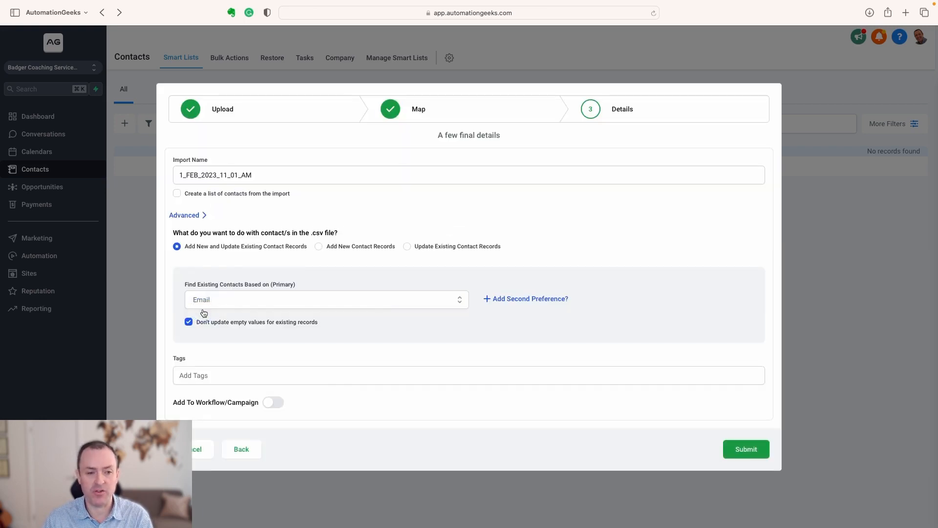
pyautogui.click(191, 375)
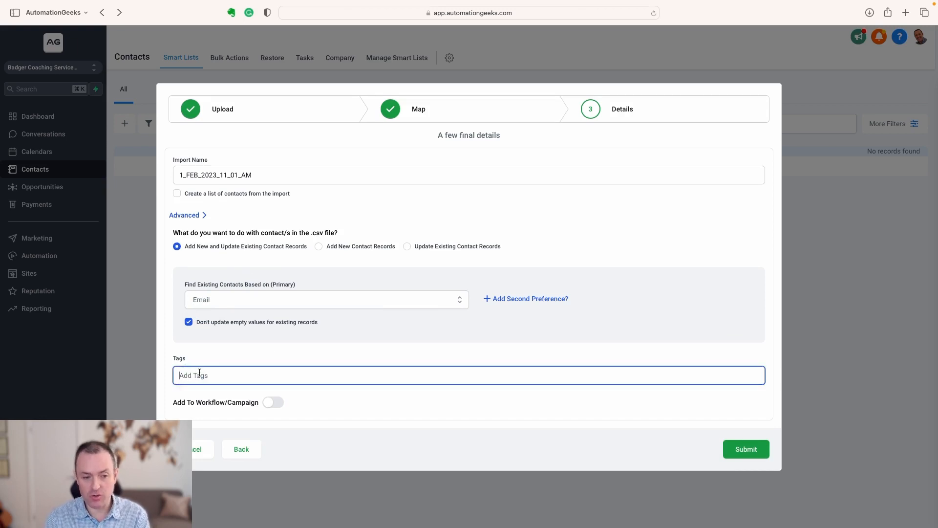
pyautogui.write('import-')
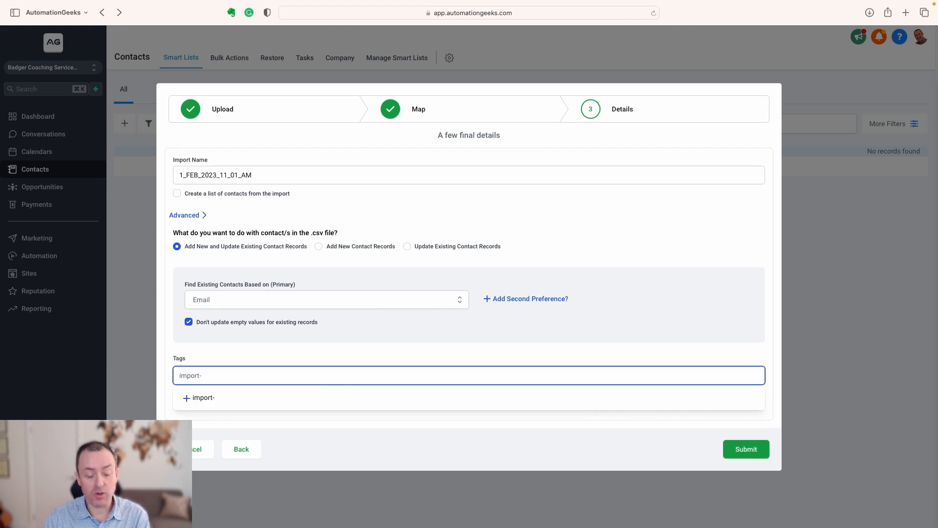
pyautogui.write('1_')
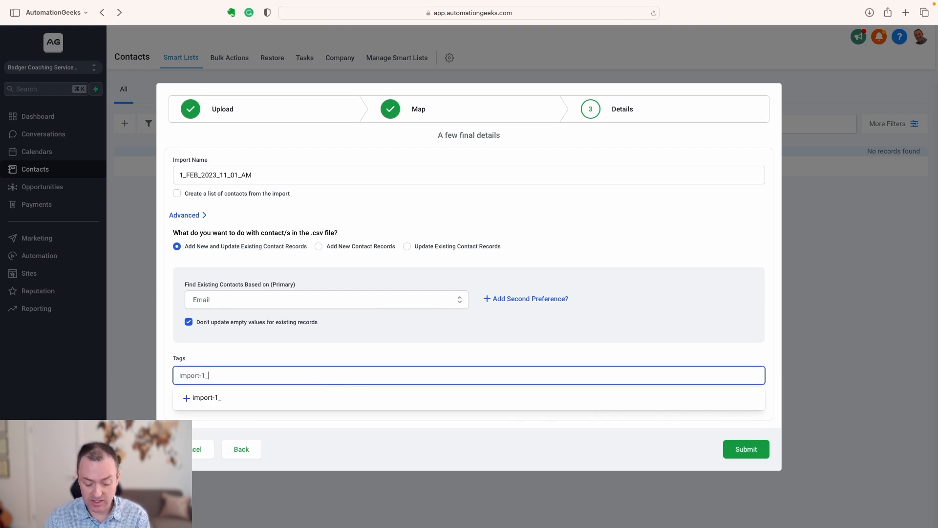
pyautogui.write('FEB')
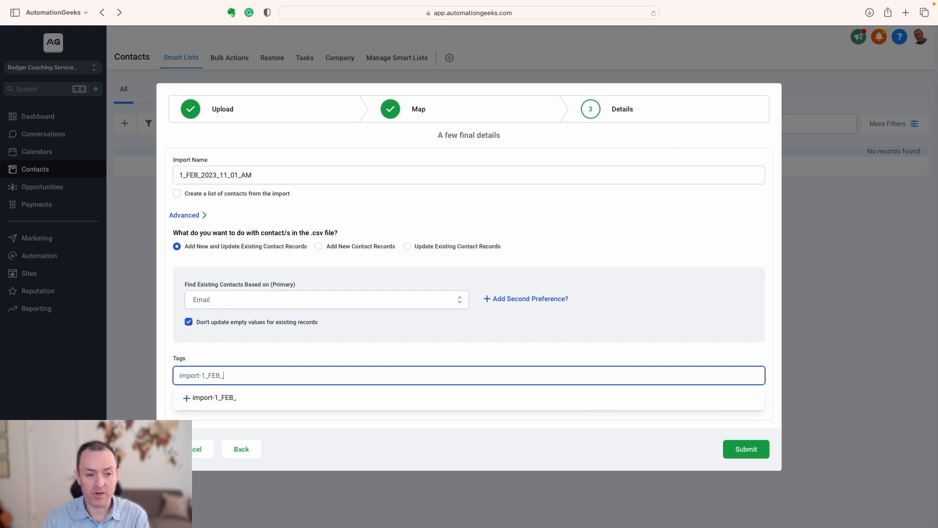
pyautogui.write('_2023')
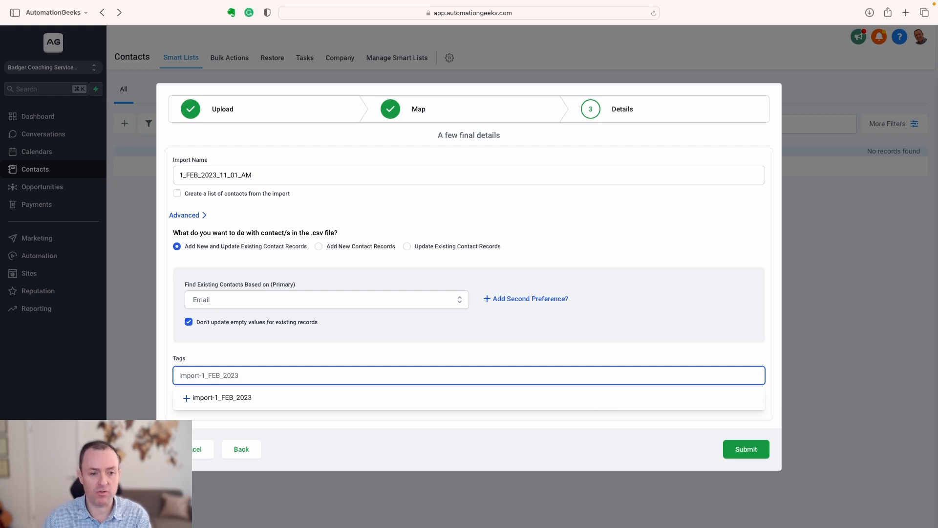
pyautogui.click(205, 397)
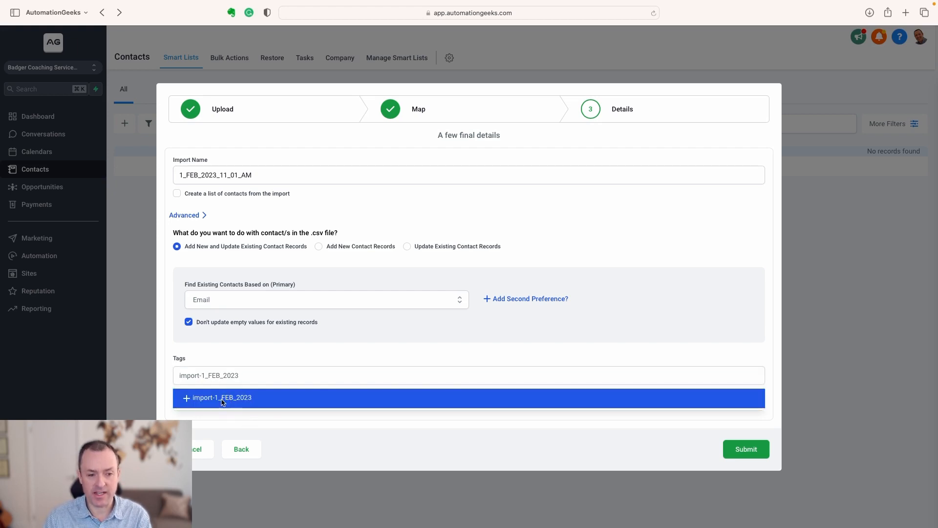
pyautogui.click(186, 398)
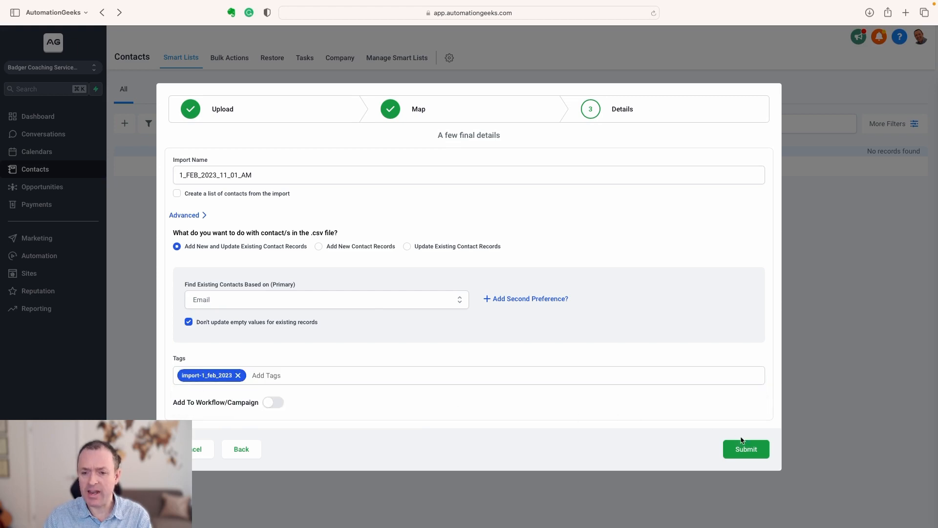
pyautogui.click(744, 452)
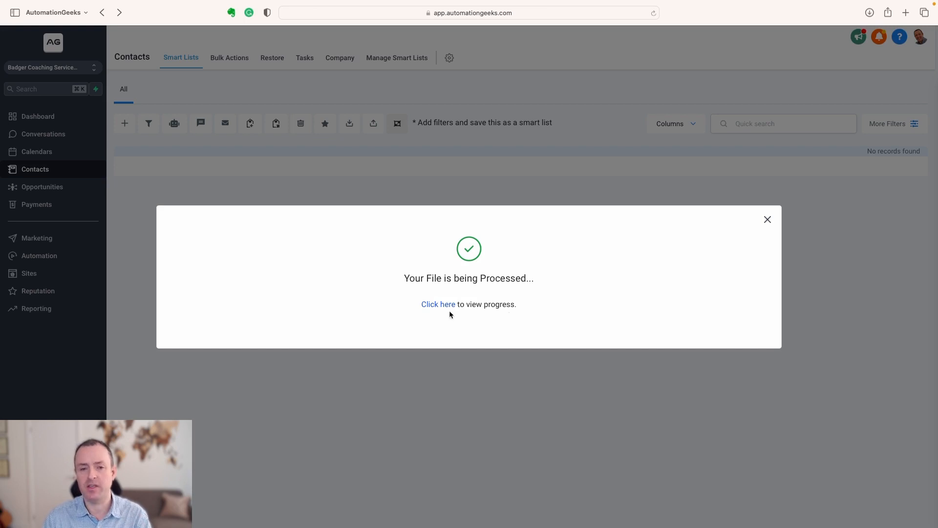
pyautogui.click(767, 219)
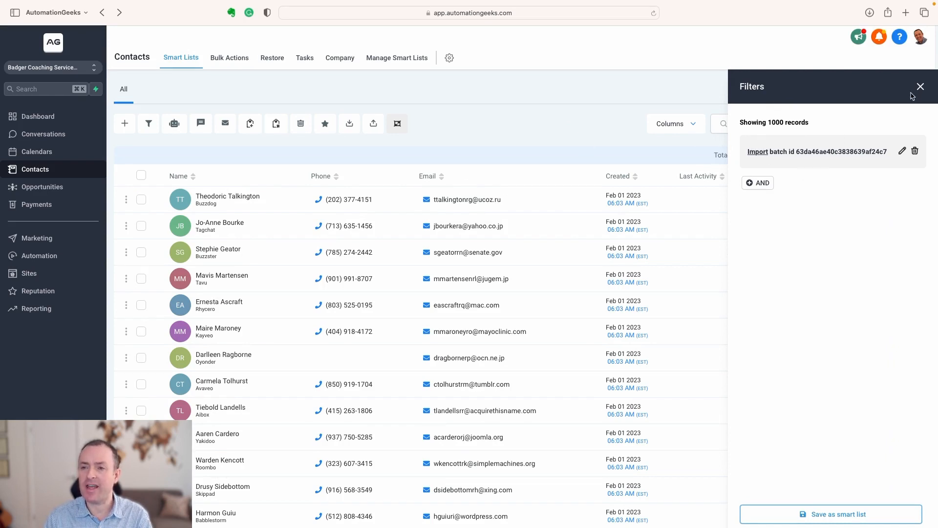
# Remove the import batch filter from the contacts list and add the State column to the table.
pyautogui.click(915, 152)
pyautogui.click(922, 88)
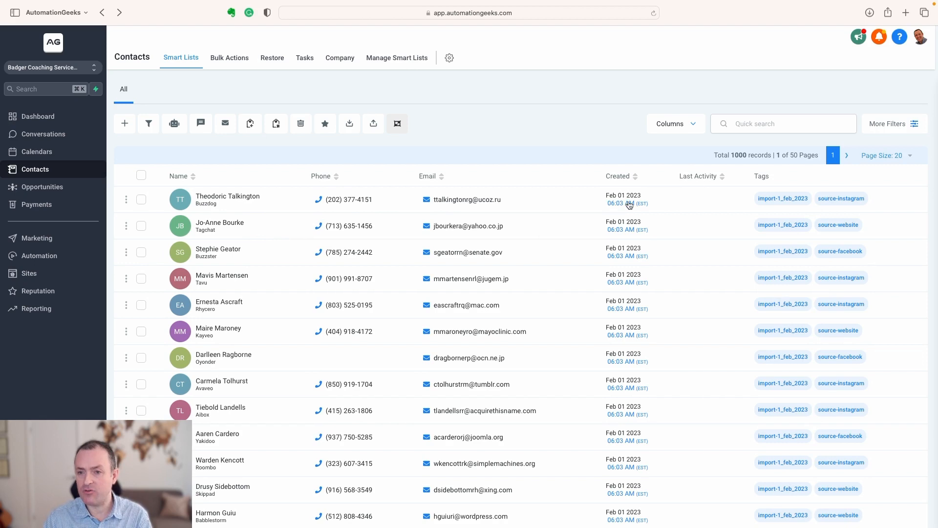
pyautogui.click(693, 124)
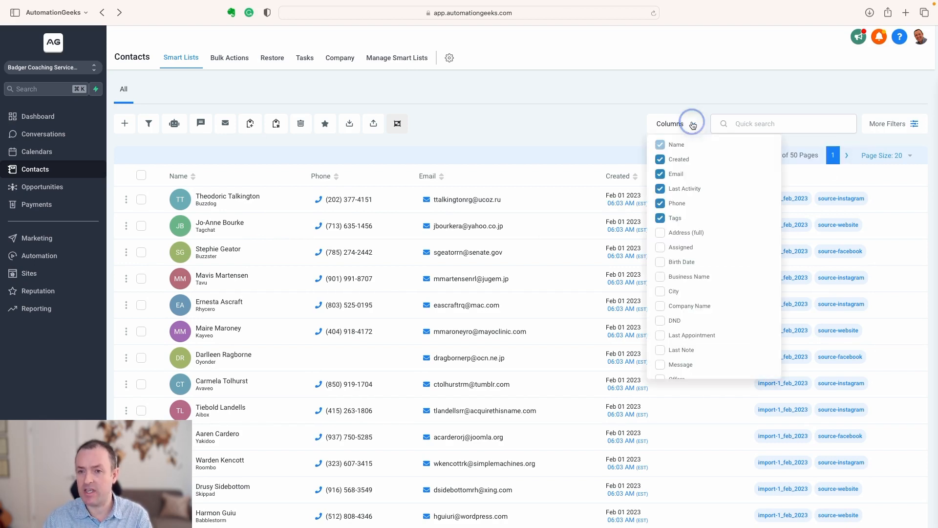
pyautogui.scroll(-3, 711, 275)
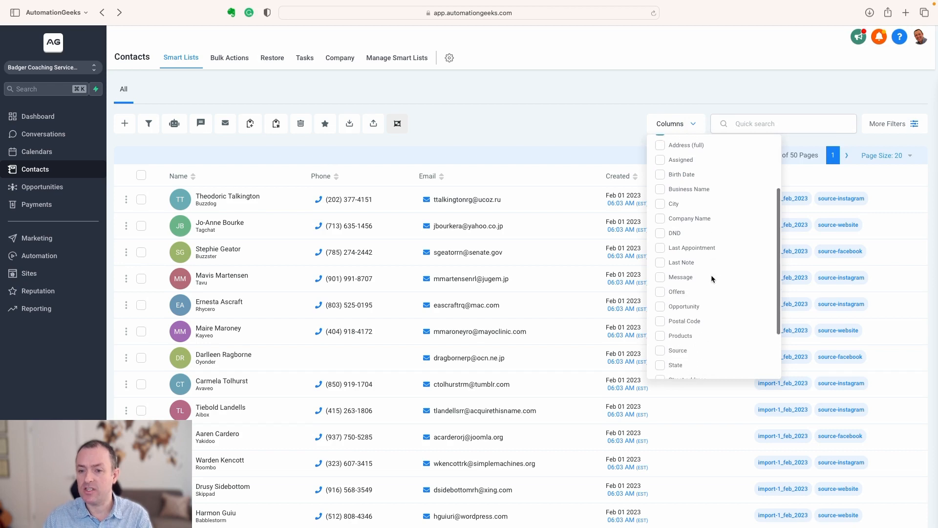
pyautogui.scroll(-1, 712, 274)
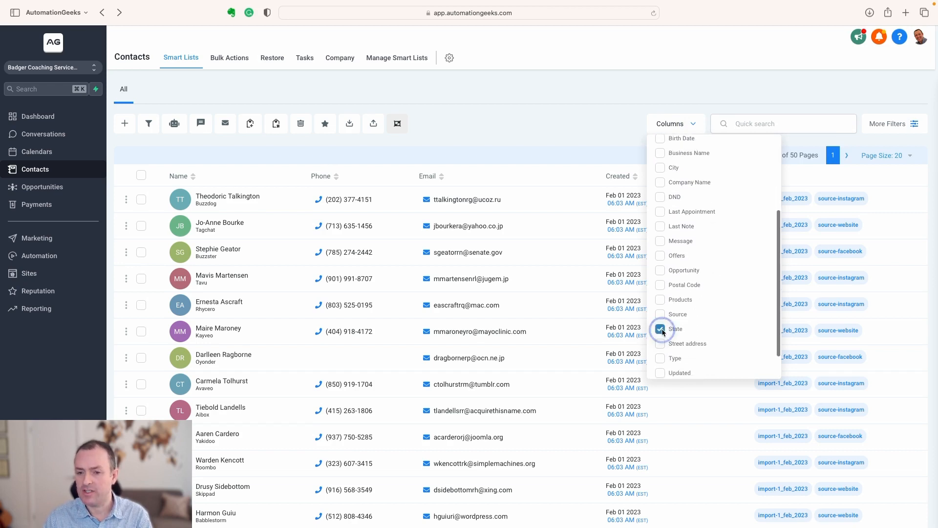
pyautogui.click(660, 329)
pyautogui.click(582, 124)
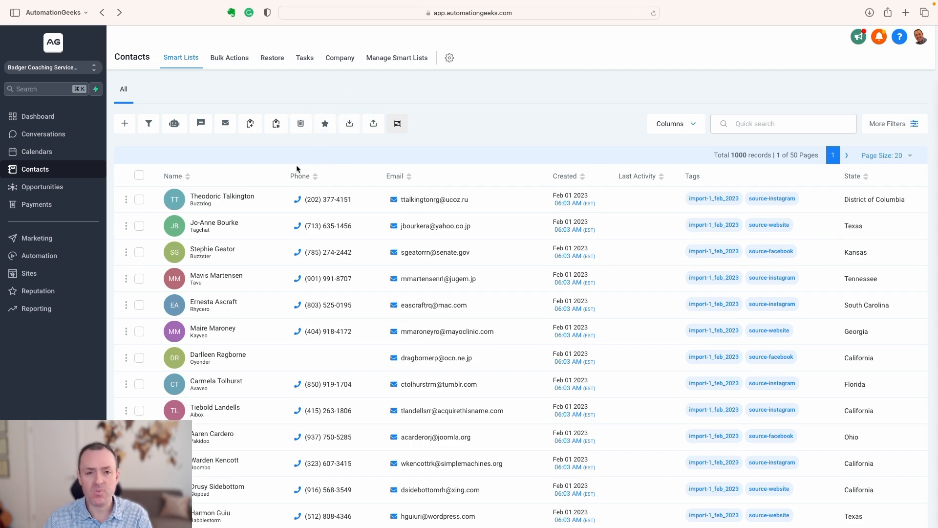
# Select the first two contacts individually and the whole page of contacts in turn, clearing each selection.
pyautogui.click(139, 199)
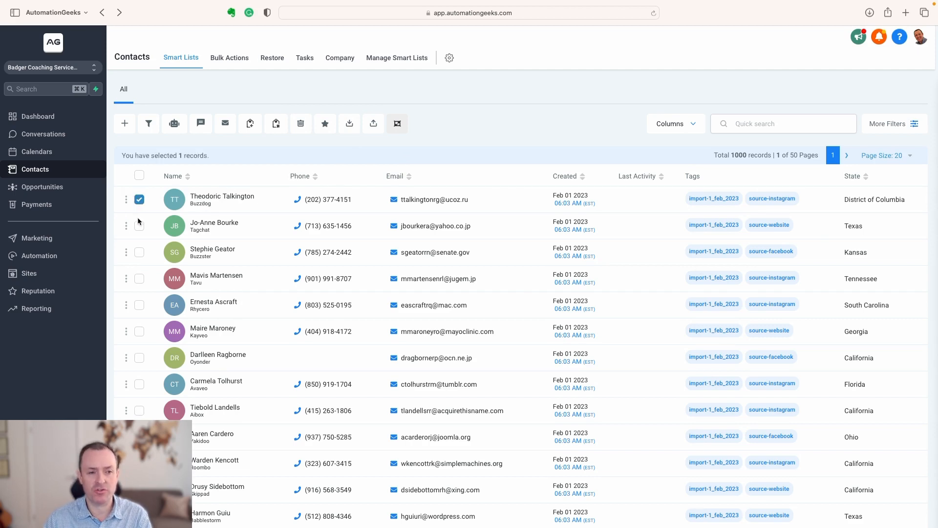
pyautogui.click(139, 226)
pyautogui.click(140, 200)
pyautogui.click(140, 226)
pyautogui.click(140, 175)
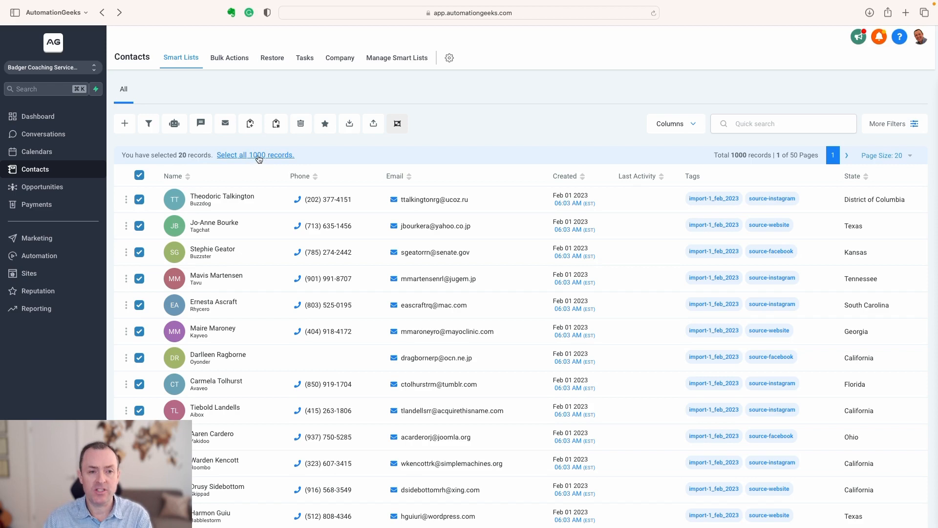
pyautogui.click(139, 176)
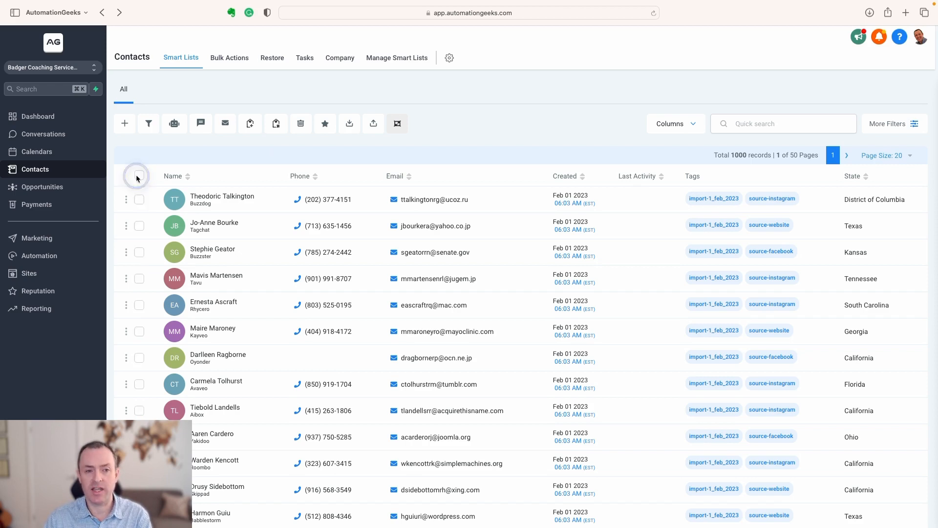
# Filter the contacts to those whose tag is source-facebook.
pyautogui.click(907, 125)
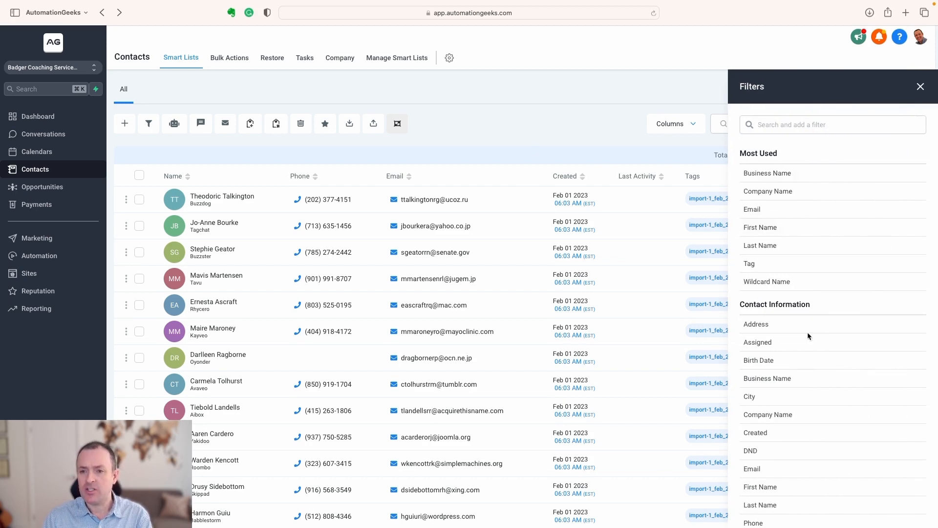
pyautogui.click(761, 265)
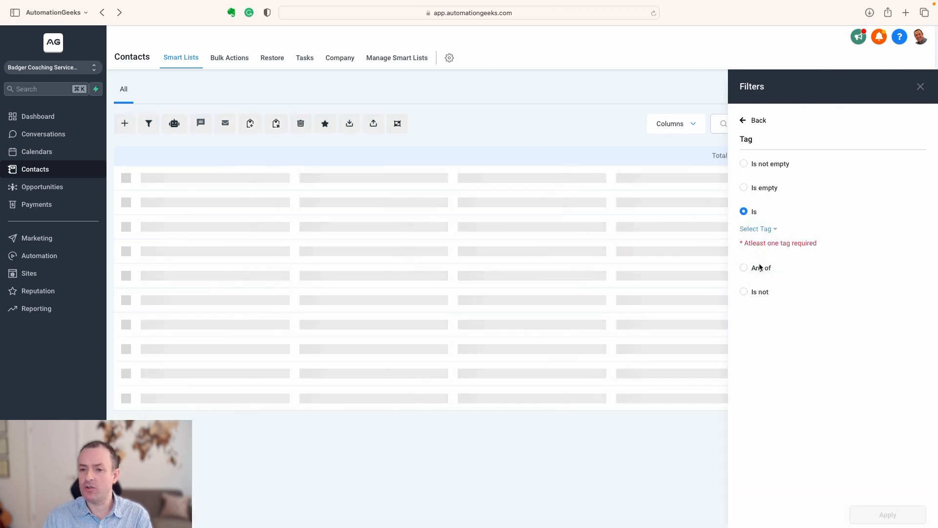
pyautogui.click(768, 230)
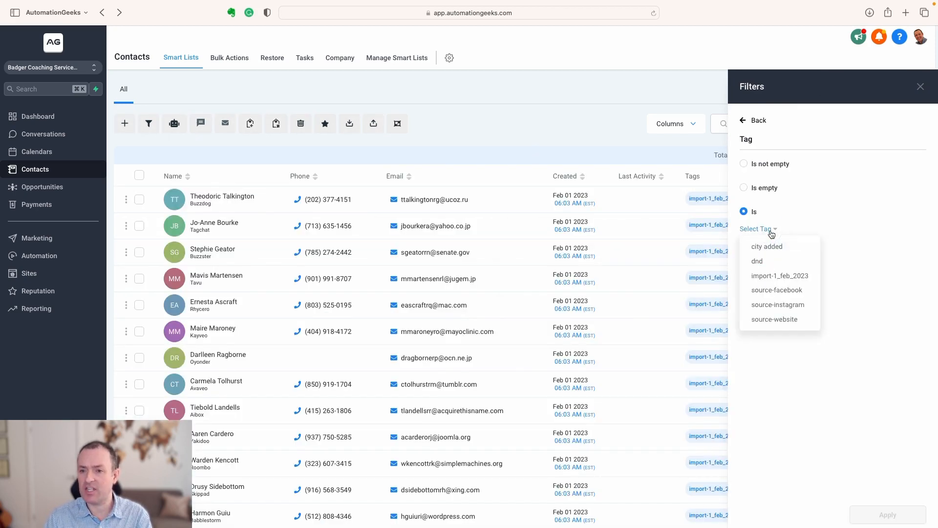
pyautogui.click(792, 290)
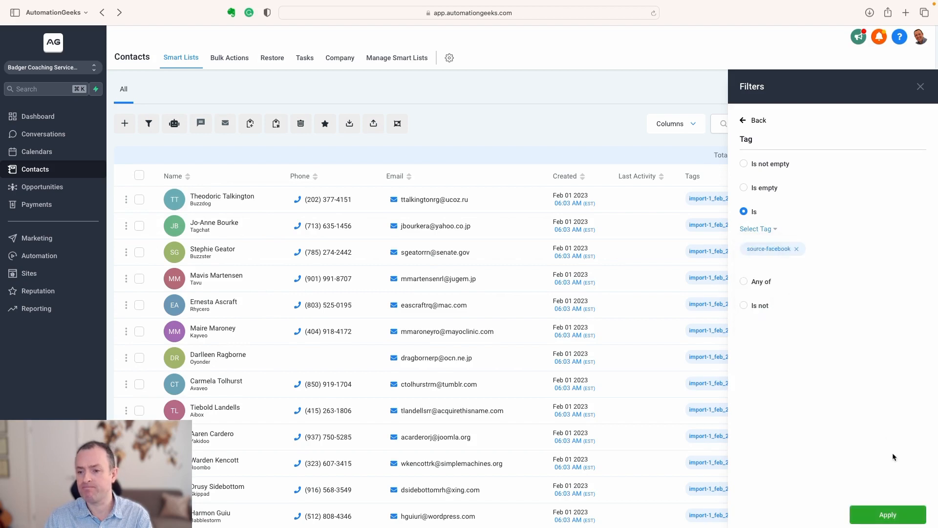
pyautogui.click(889, 515)
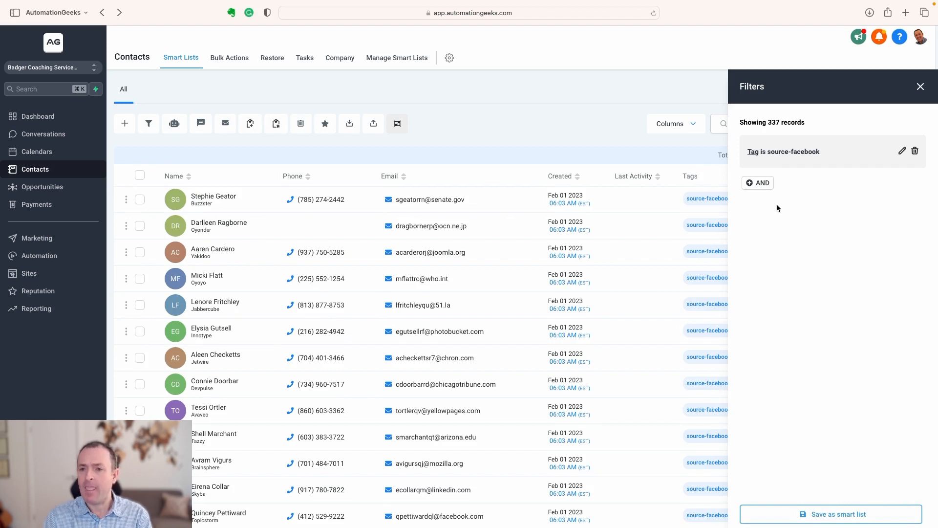
# Save the filtered contacts as a smart list named Source Facebook.
pyautogui.click(831, 515)
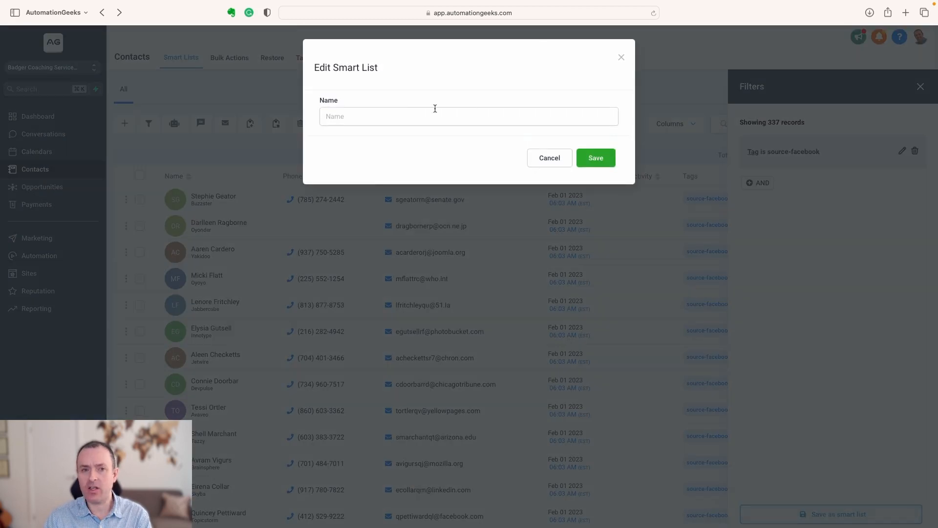
pyautogui.click(406, 116)
pyautogui.write('Source')
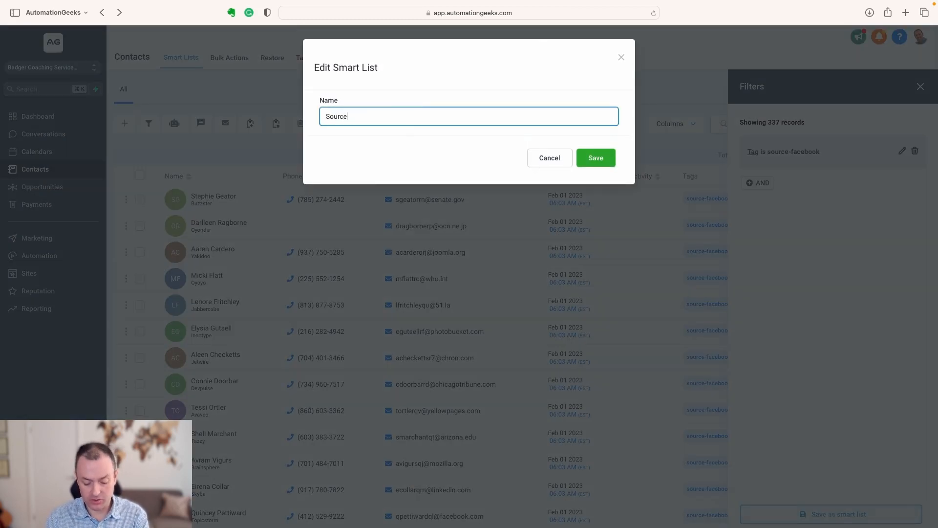
pyautogui.write(' Facebook')
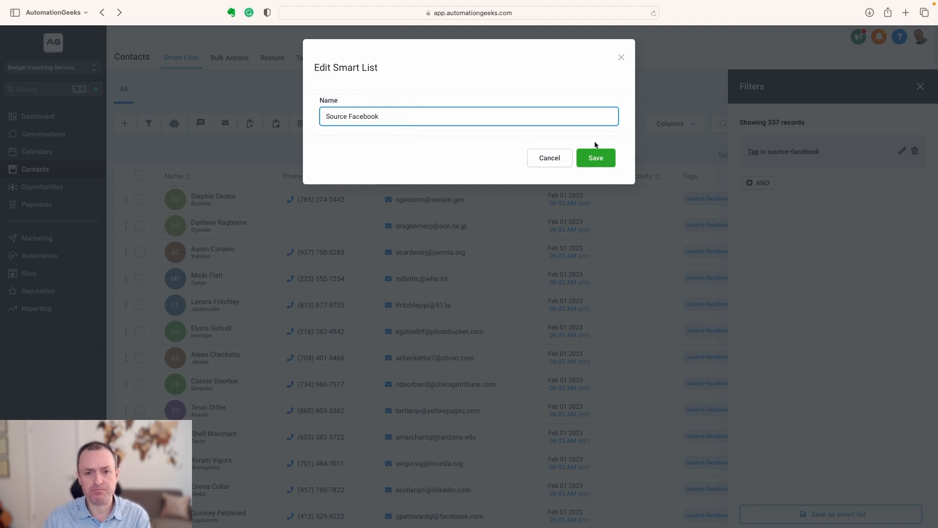
pyautogui.click(599, 157)
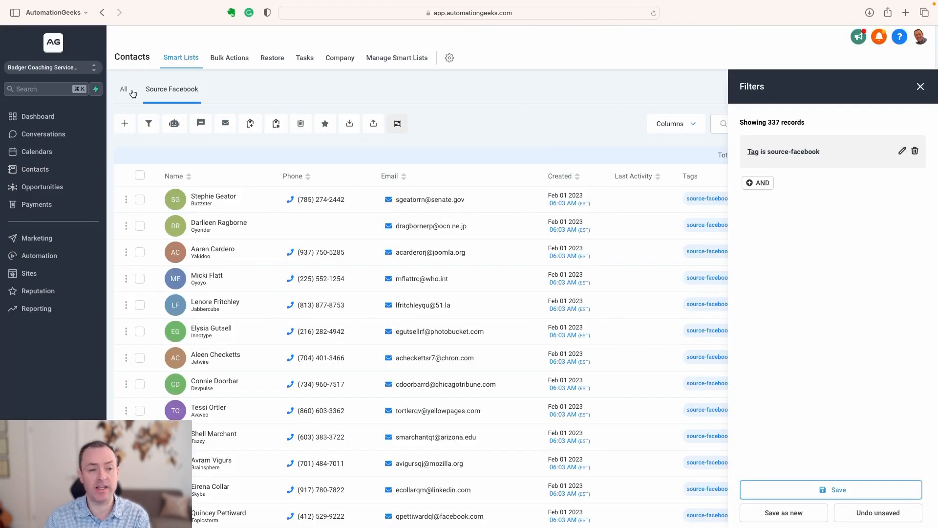
# Compare the All and Source Facebook contact lists and open the smart list management page.
pyautogui.click(124, 90)
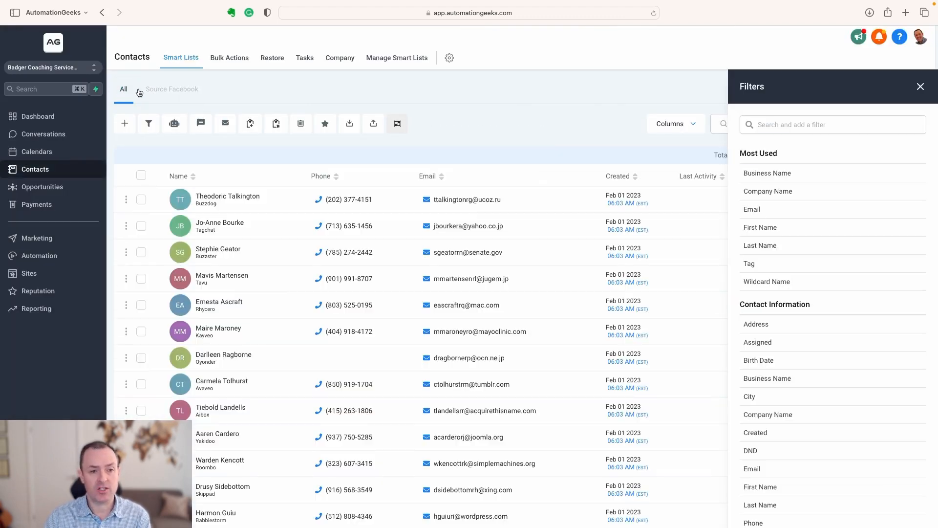
pyautogui.click(927, 87)
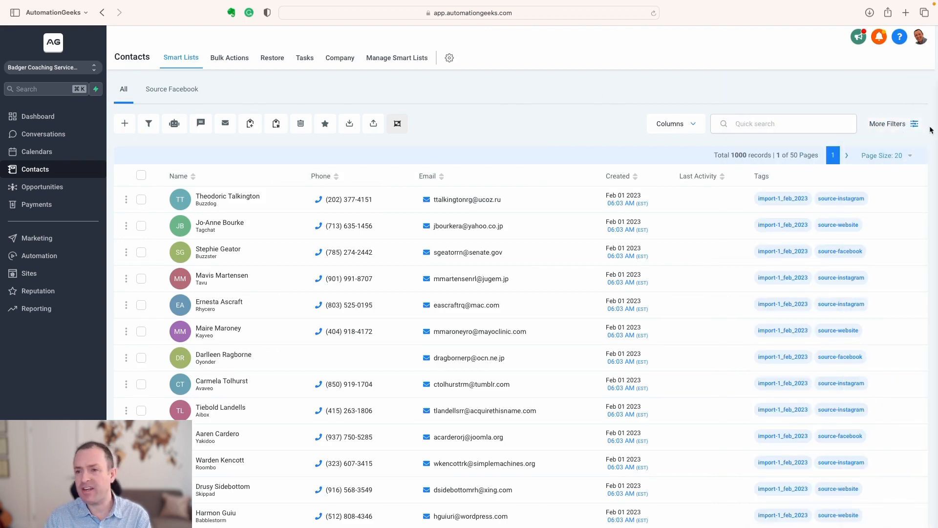
pyautogui.click(173, 91)
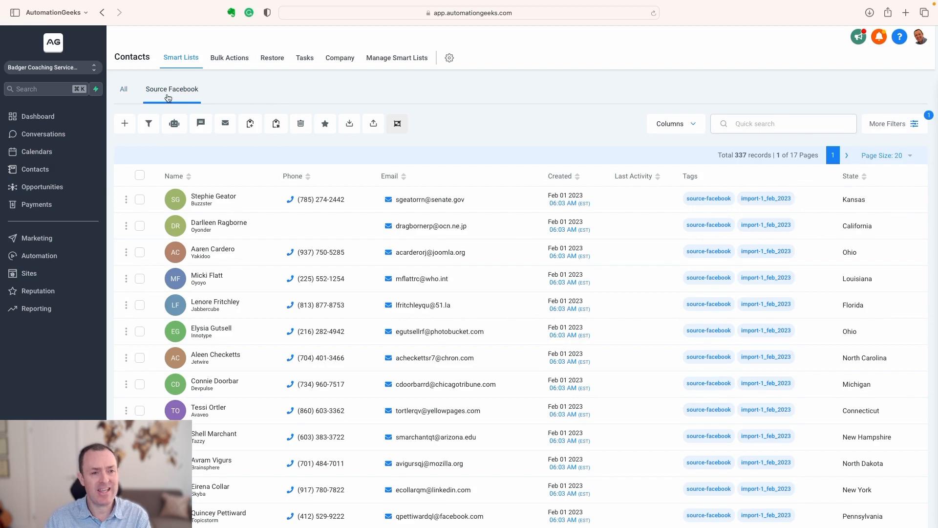
pyautogui.click(410, 59)
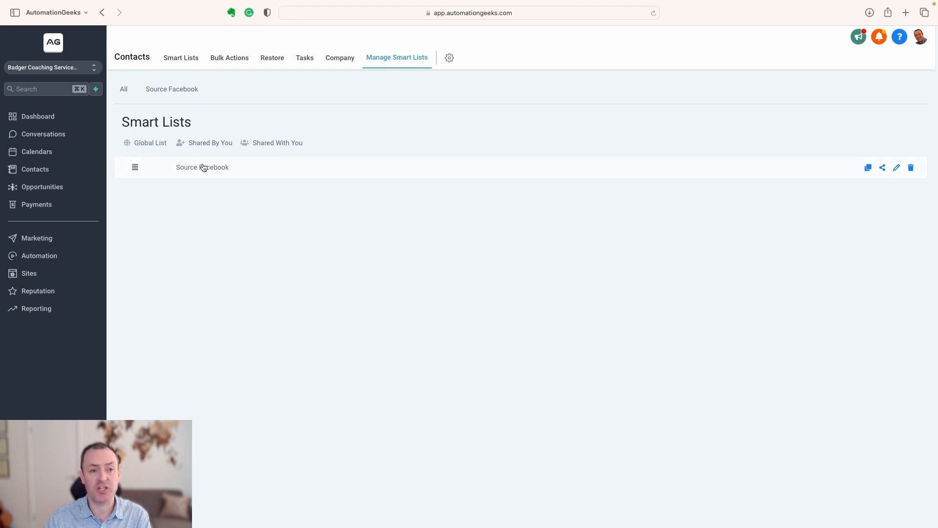
# Share the Source Facebook smart list with all users as a global list.
pyautogui.click(883, 168)
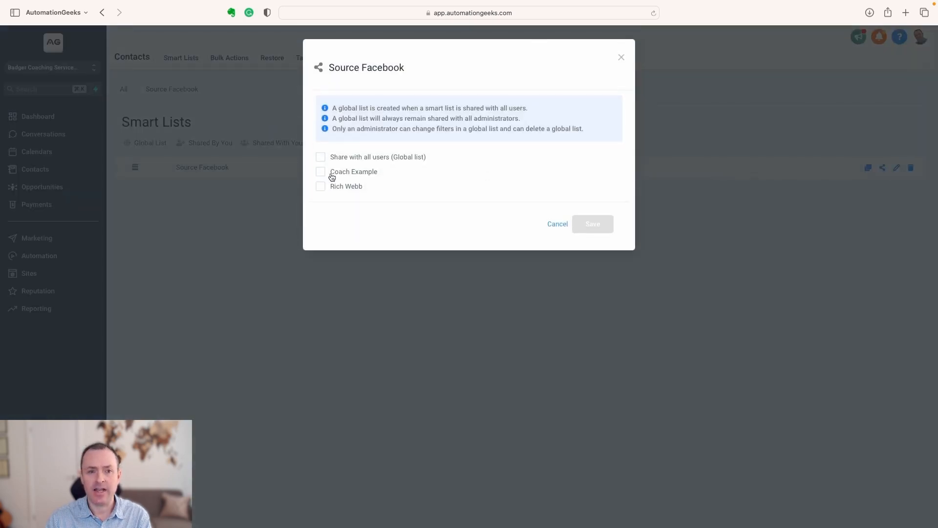
pyautogui.click(324, 157)
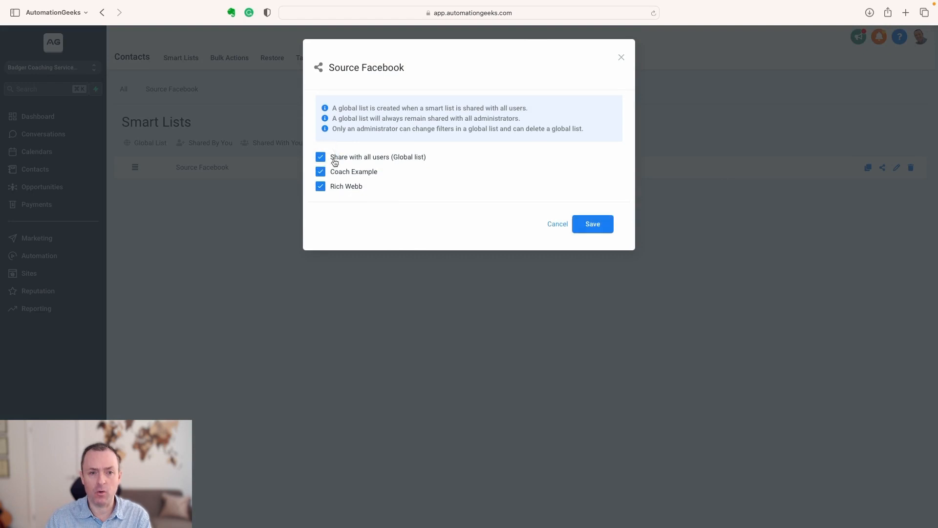
pyautogui.click(602, 223)
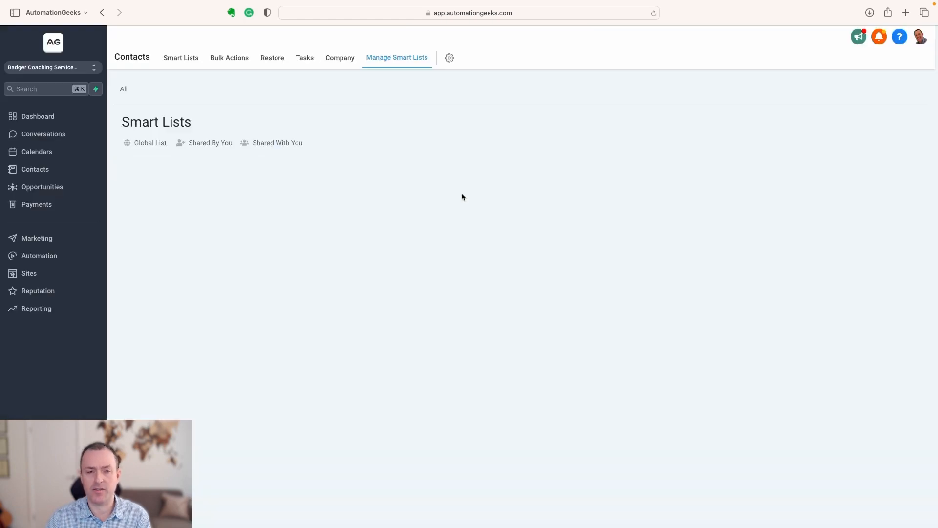
# Filter the full contact list to contacts whose tag is source-instagram.
pyautogui.click(124, 88)
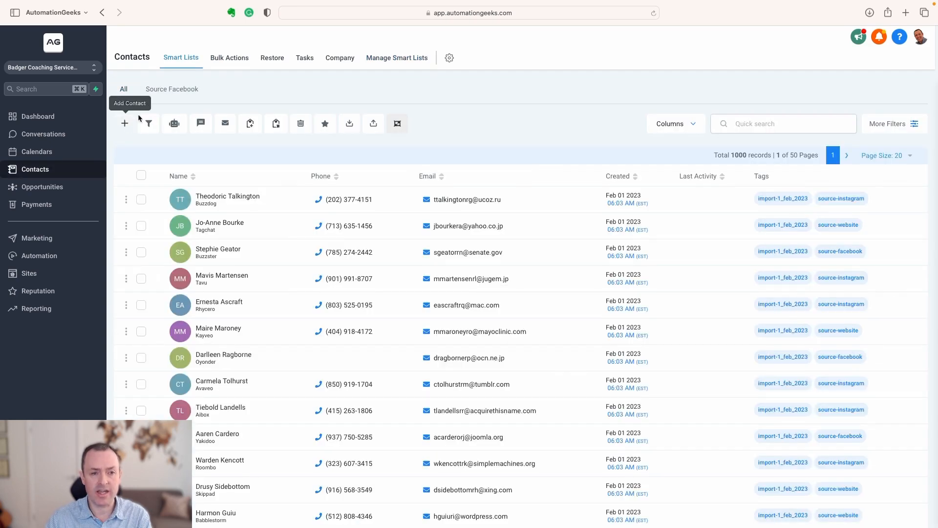
pyautogui.click(904, 132)
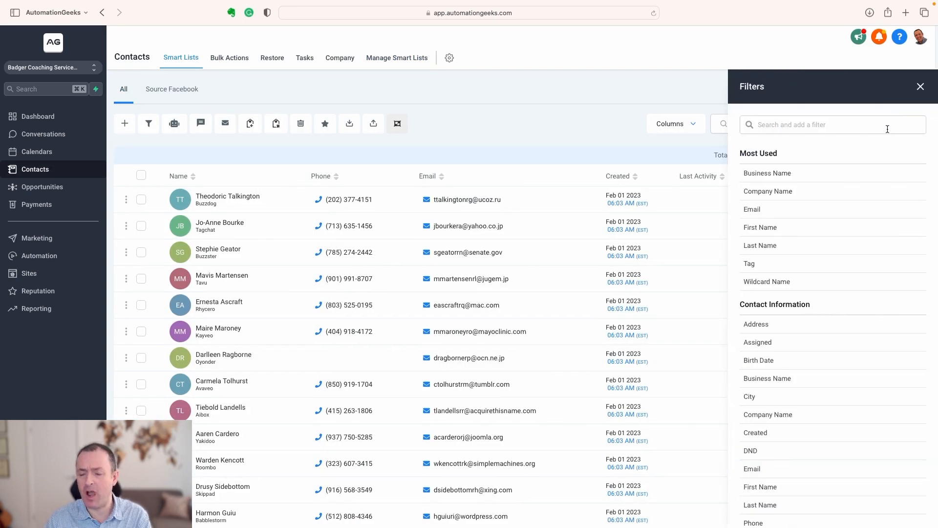
pyautogui.click(774, 266)
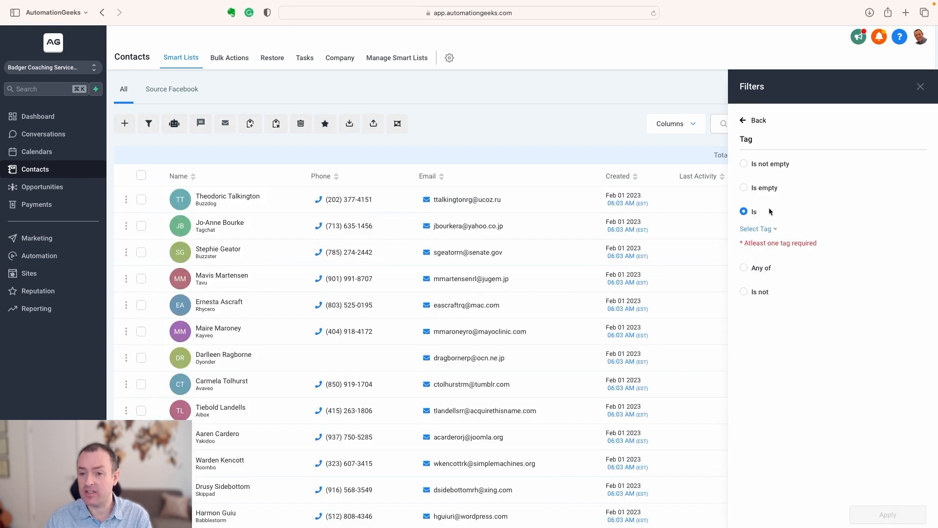
pyautogui.click(774, 229)
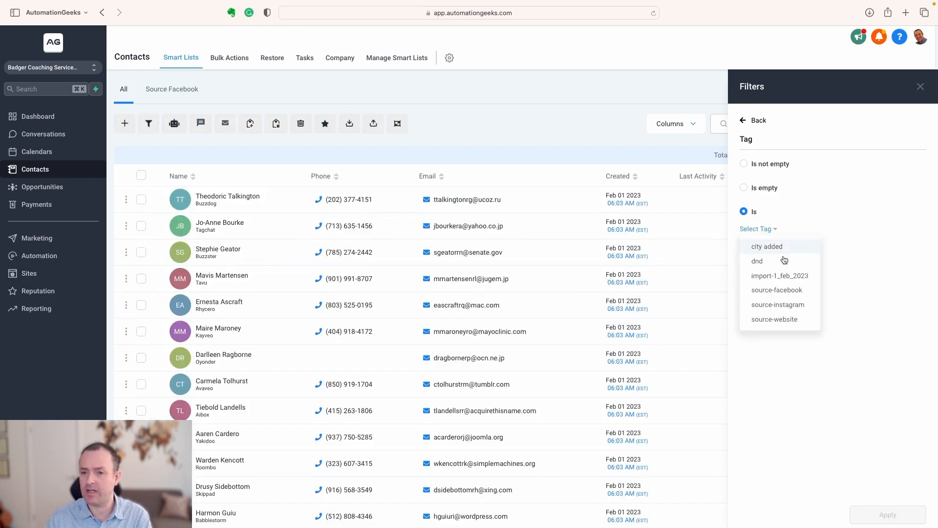
pyautogui.click(797, 305)
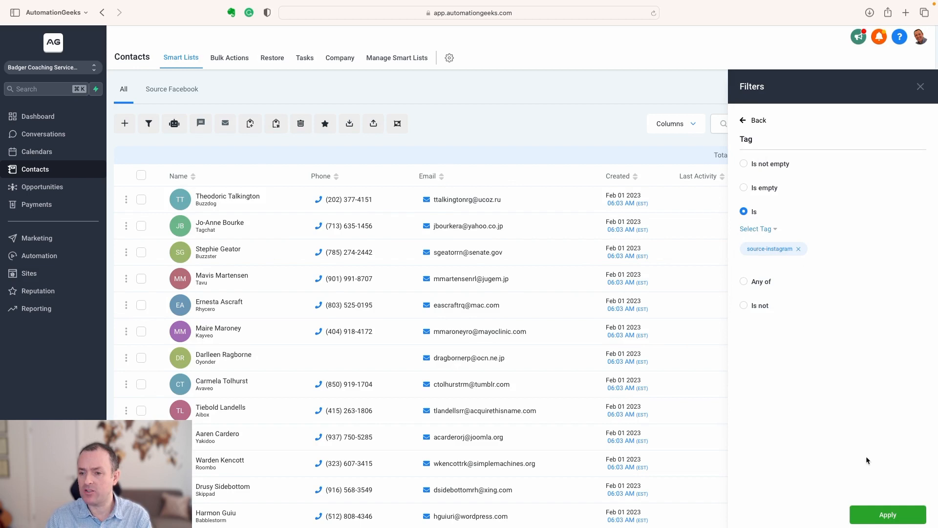
pyautogui.click(884, 514)
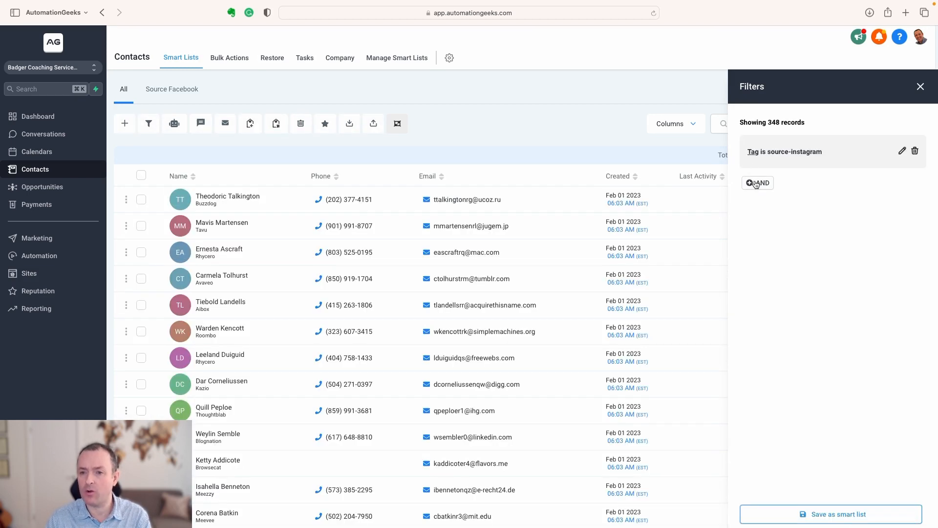
# Add an AND condition requiring the State to be Ohio, and close the filters.
pyautogui.click(756, 183)
pyautogui.scroll(-3, 782, 342)
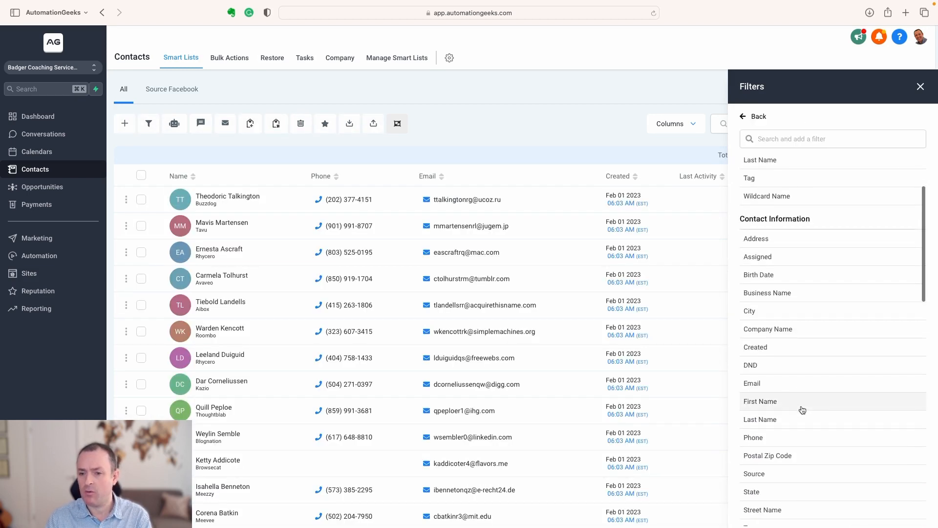
pyautogui.scroll(-2, 802, 408)
pyautogui.click(784, 417)
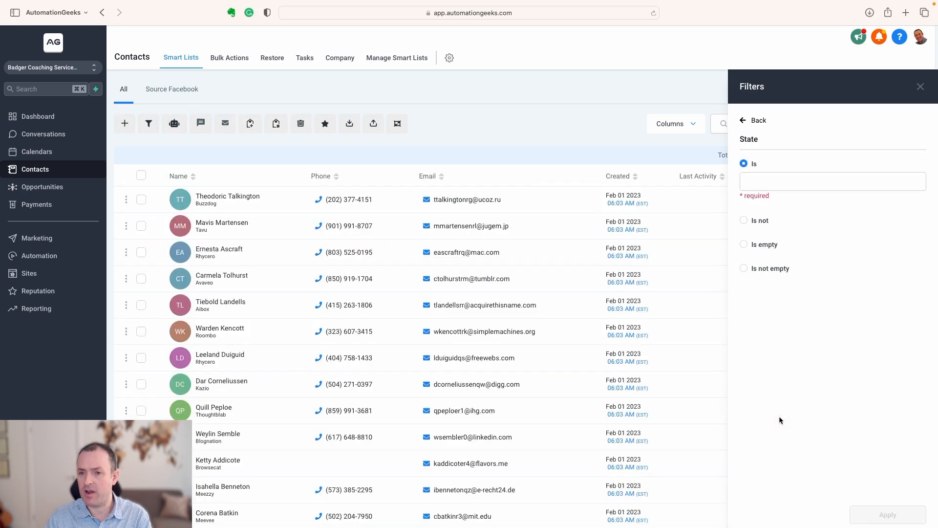
pyautogui.click(762, 180)
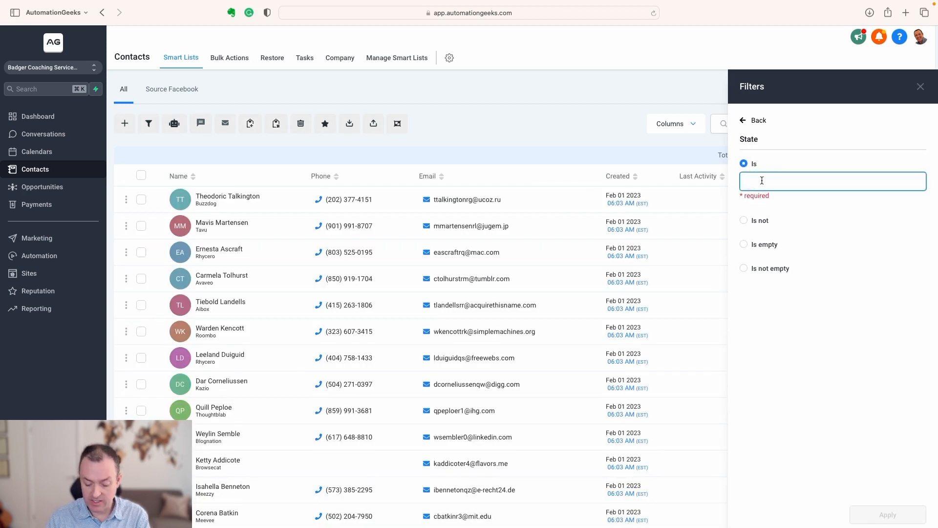
pyautogui.write('Ohio')
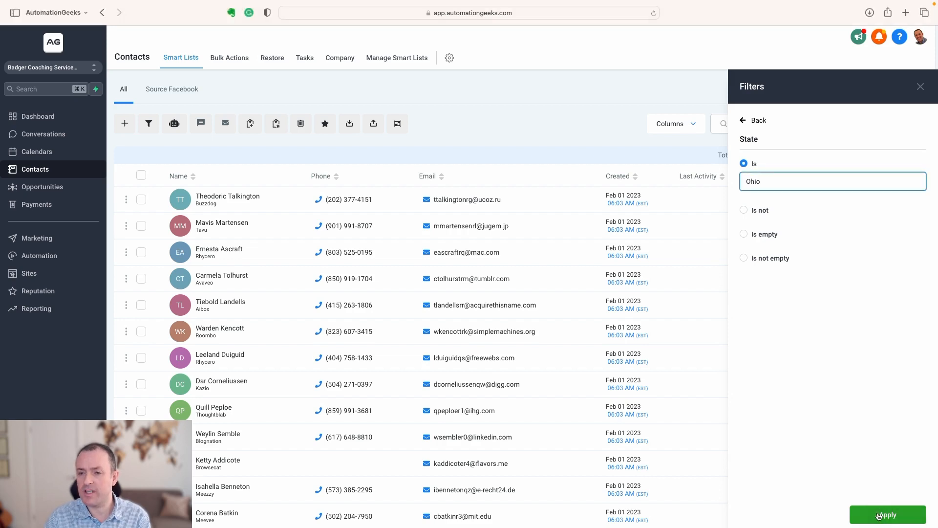
pyautogui.click(883, 516)
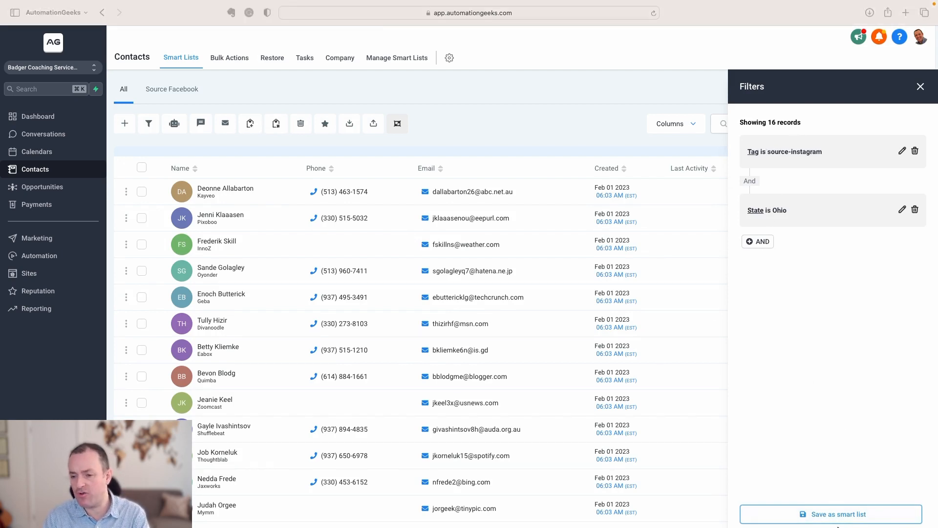
pyautogui.click(921, 88)
pyautogui.click(921, 88)
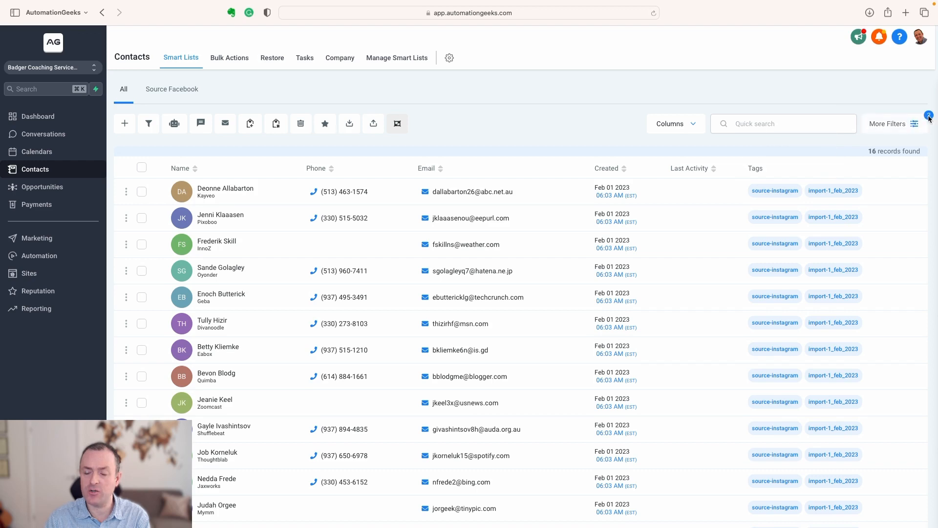
# Return to the unfiltered All list, select the whole page of contacts, and clear that selection.
pyautogui.click(125, 89)
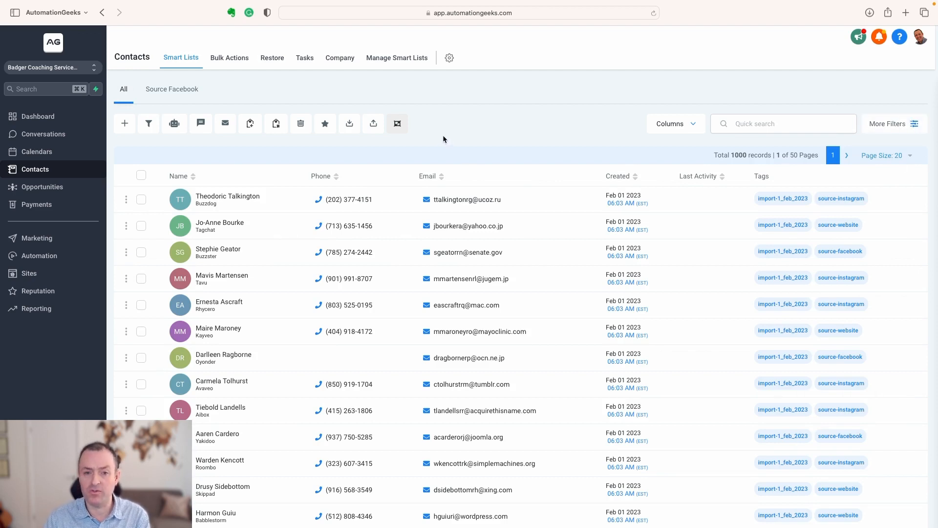
pyautogui.click(142, 176)
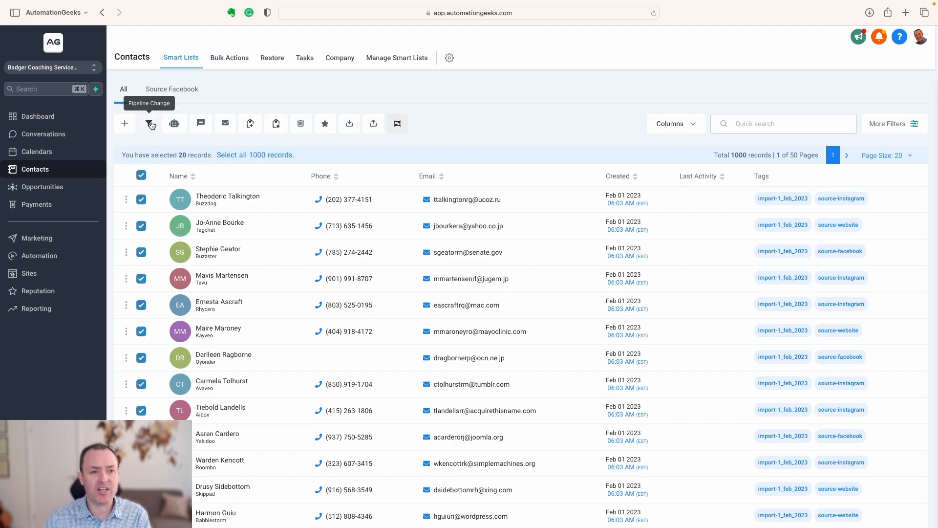
pyautogui.scroll(-1, 152, 124)
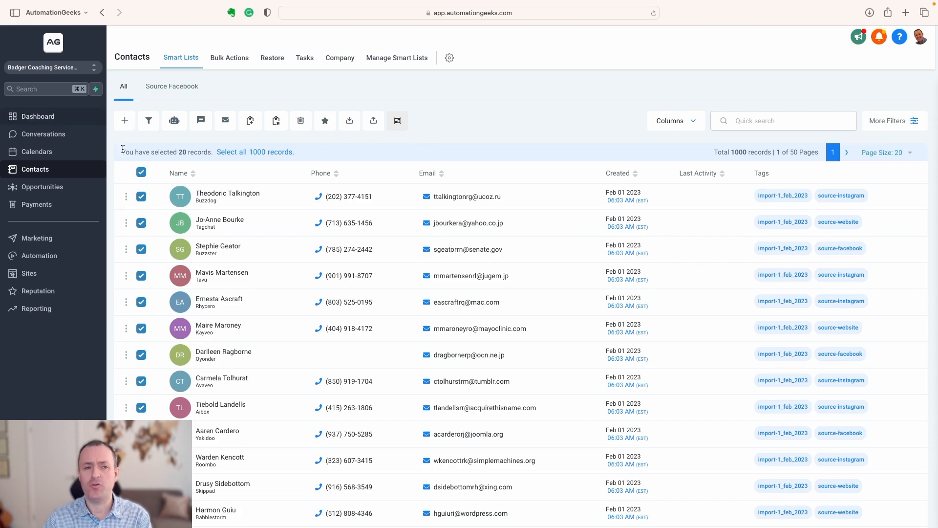
pyautogui.click(141, 172)
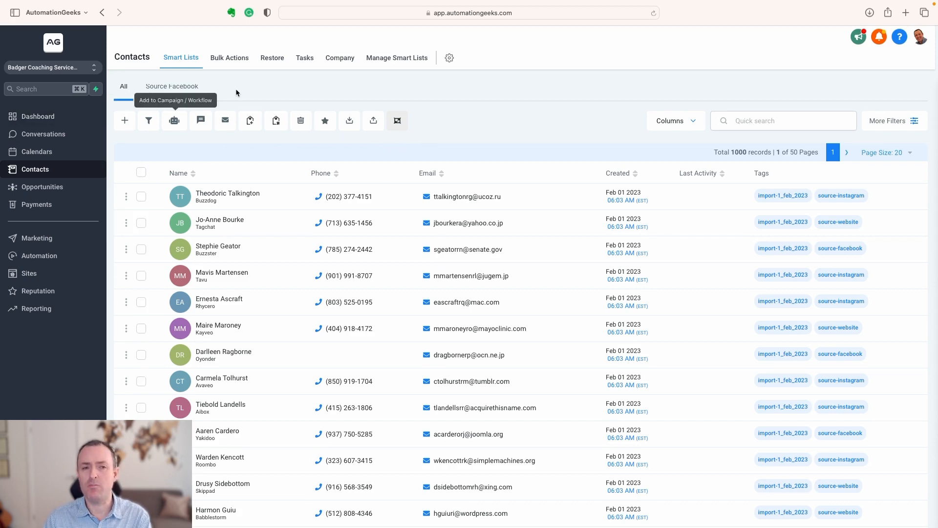
# Review the bulk actions history, checking the Bulk Import's details and its available actions.
pyautogui.click(237, 58)
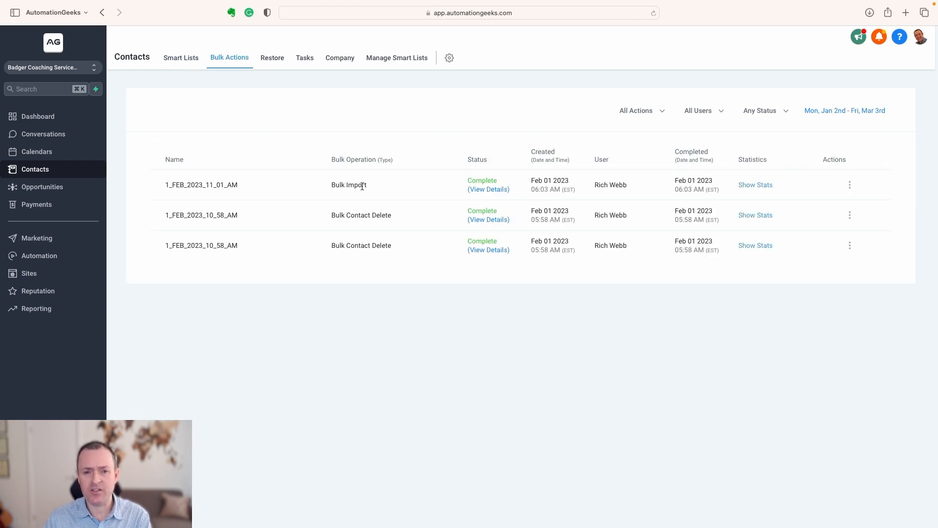
pyautogui.click(488, 189)
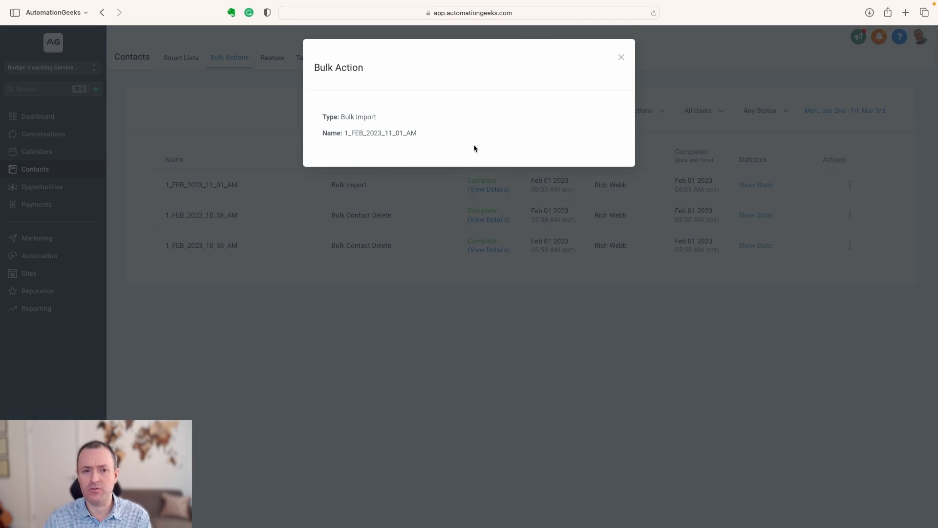
pyautogui.click(619, 58)
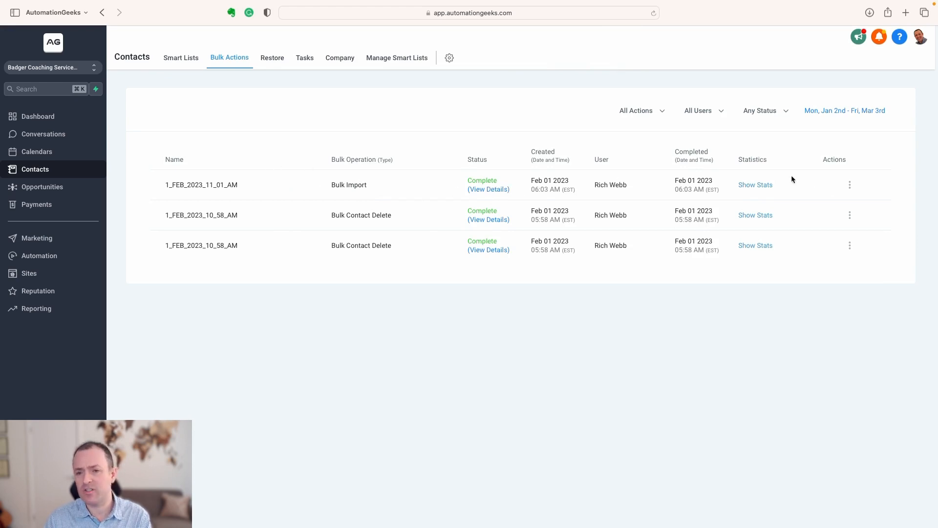
pyautogui.click(850, 185)
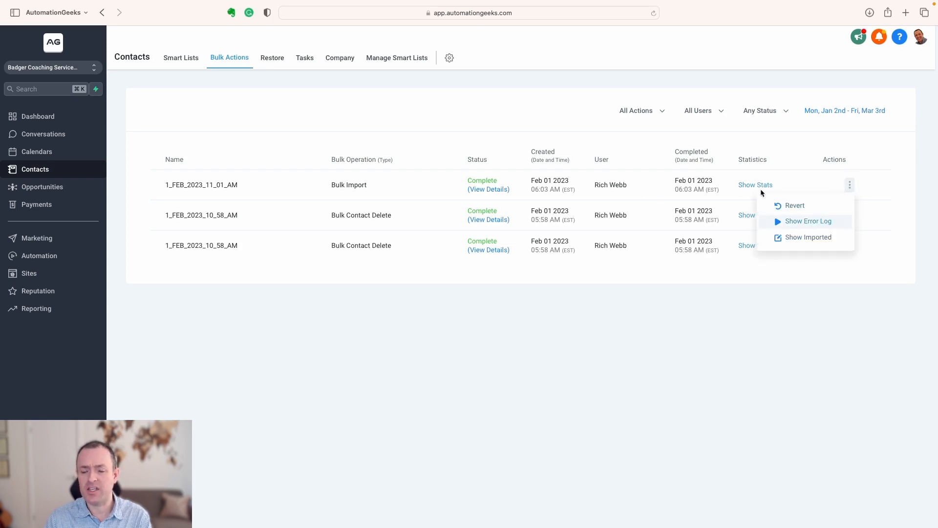
pyautogui.click(379, 98)
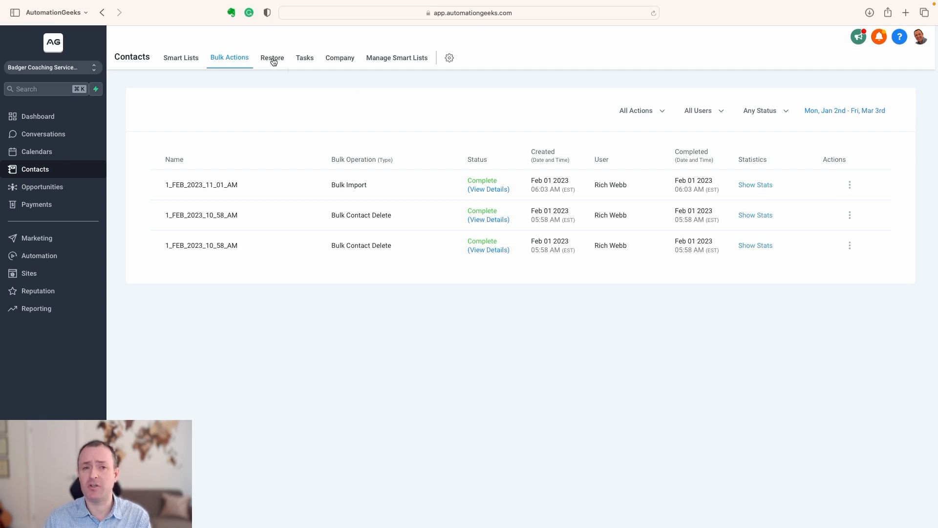
# View the tasks list and the company list, and return to the contact list.
pyautogui.click(305, 59)
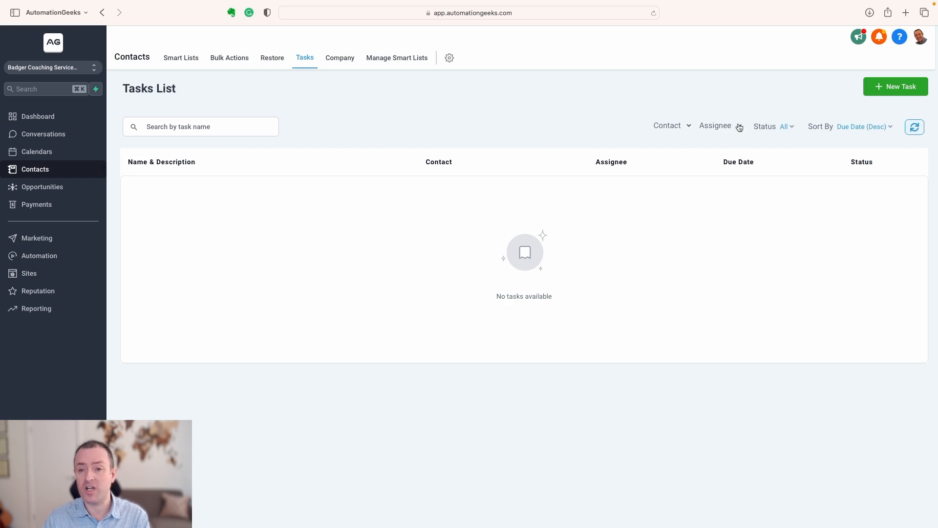
pyautogui.click(339, 57)
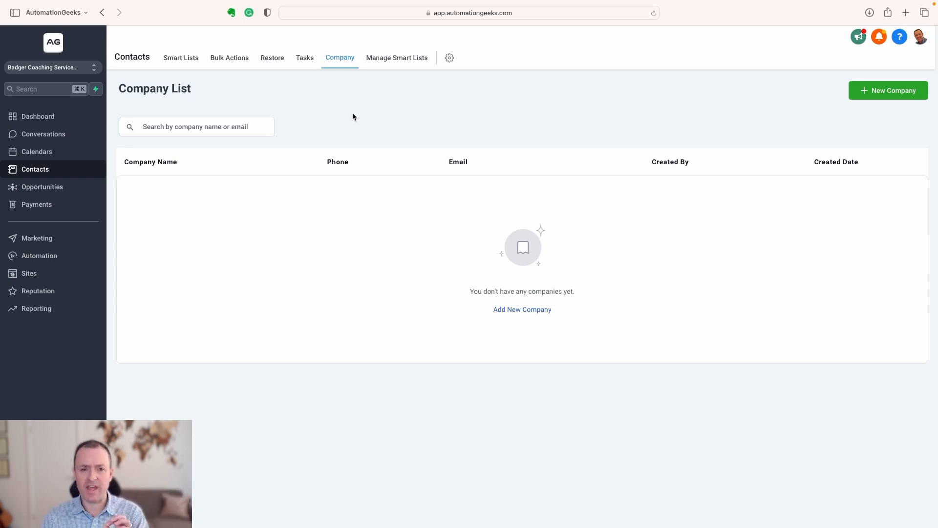
pyautogui.click(181, 59)
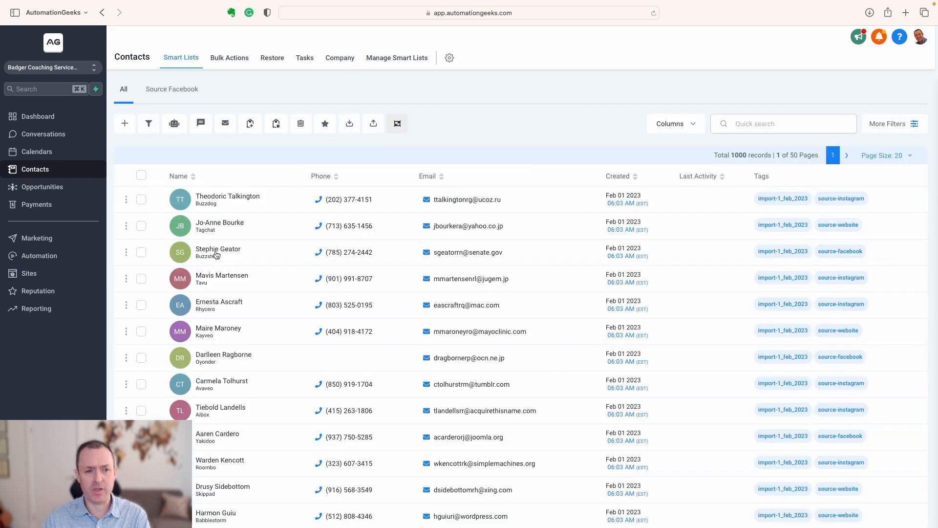
# Open the fourth contact's record and examine its contact fields, General Info, Additional Info and tags.
pyautogui.click(221, 278)
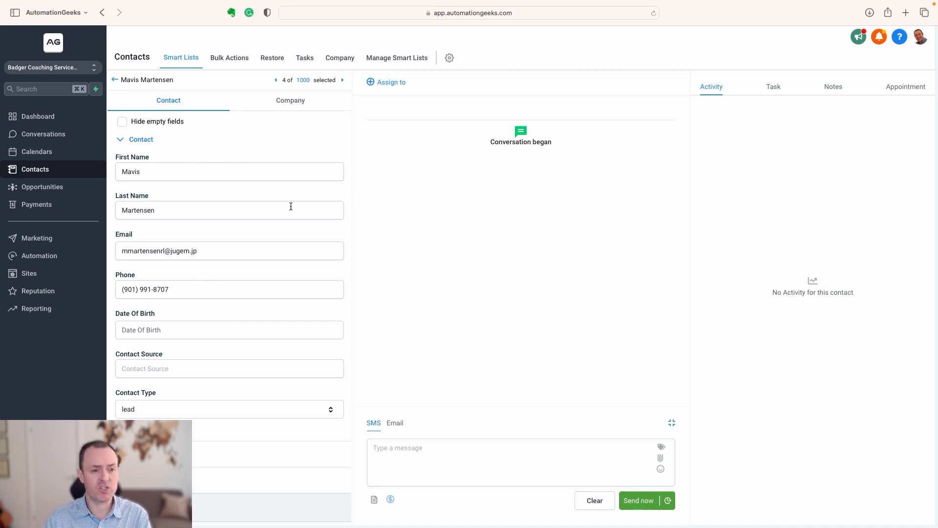
pyautogui.scroll(-9, 291, 207)
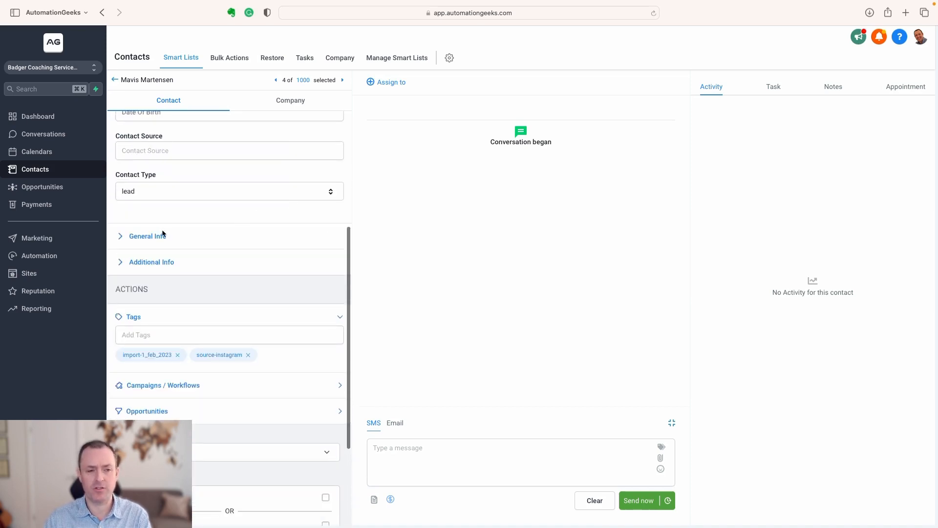
pyautogui.click(163, 235)
pyautogui.scroll(-5, 224, 242)
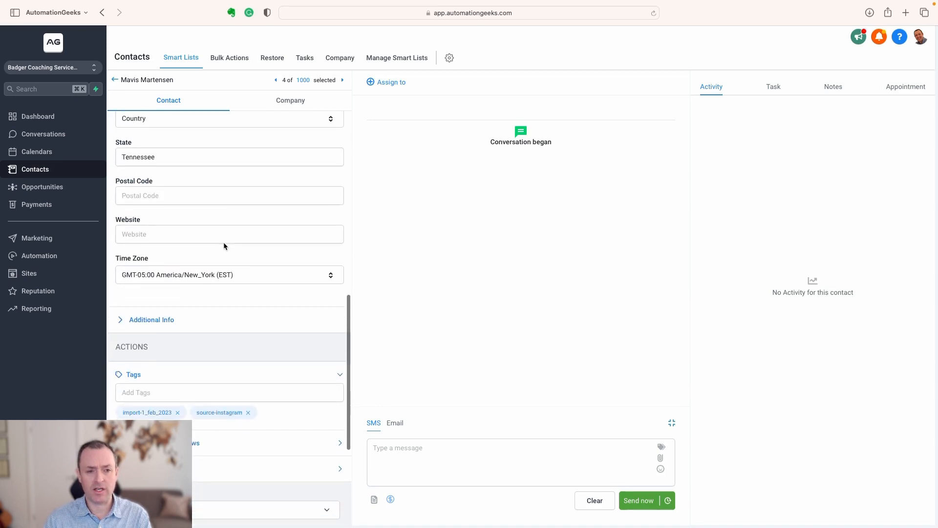
pyautogui.click(120, 320)
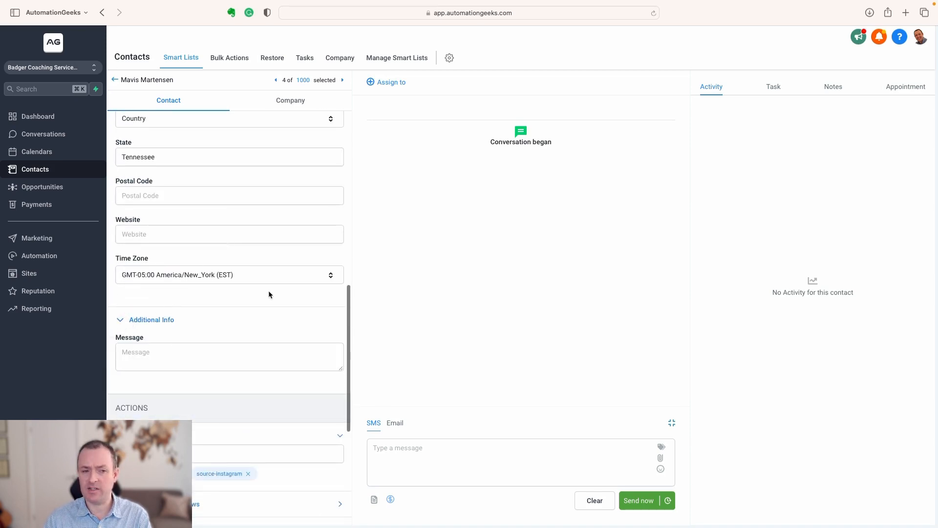
pyautogui.scroll(-6, 269, 293)
pyautogui.scroll(-4, 263, 272)
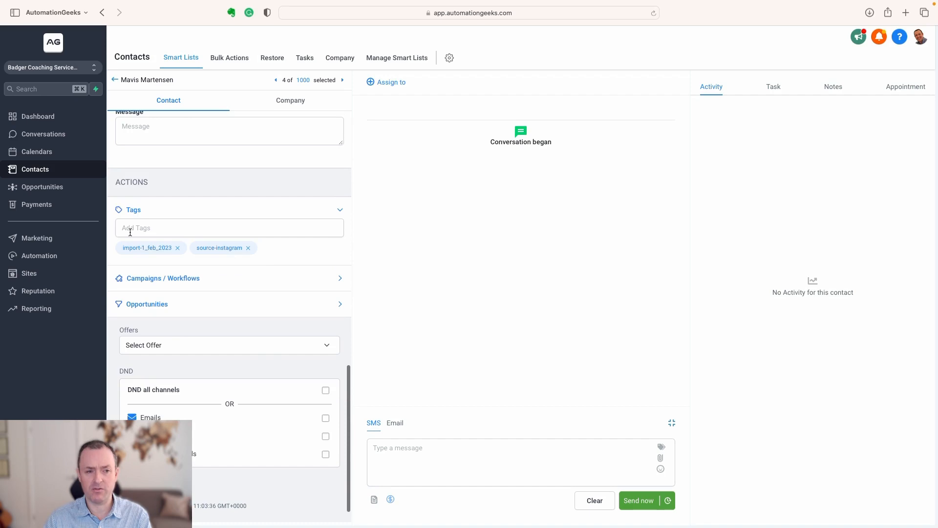
# Examine the contact's Campaigns / Workflows, Opportunities, Offers and DND sections.
pyautogui.click(341, 280)
pyautogui.click(338, 278)
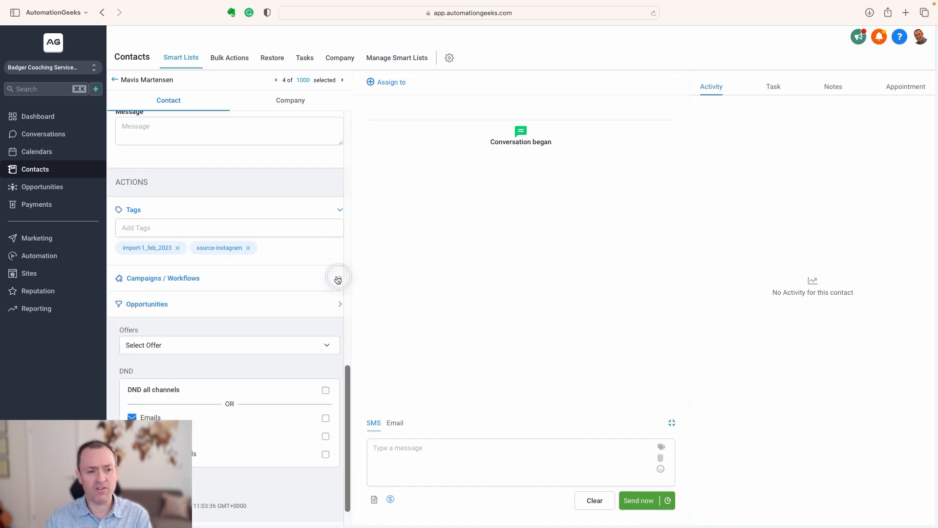
pyautogui.scroll(-1, 317, 280)
pyautogui.click(336, 282)
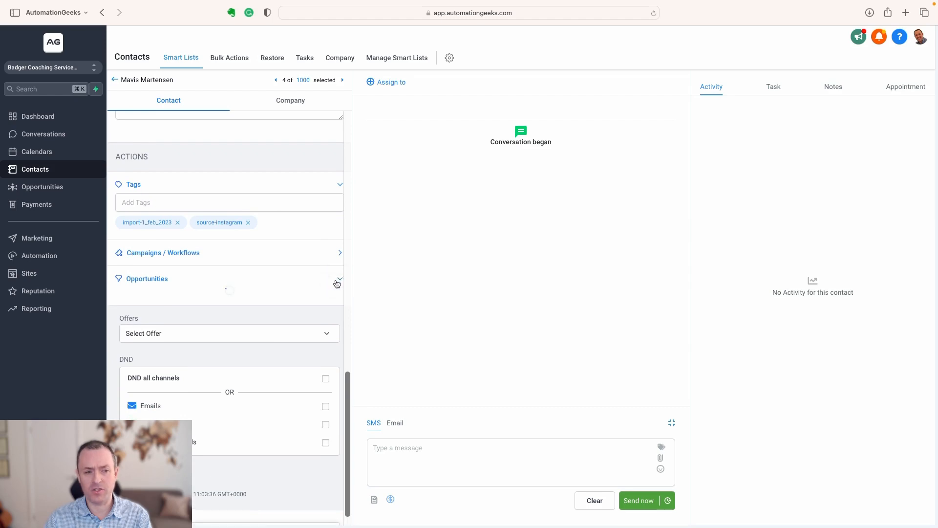
pyautogui.click(338, 280)
pyautogui.scroll(-1, 294, 272)
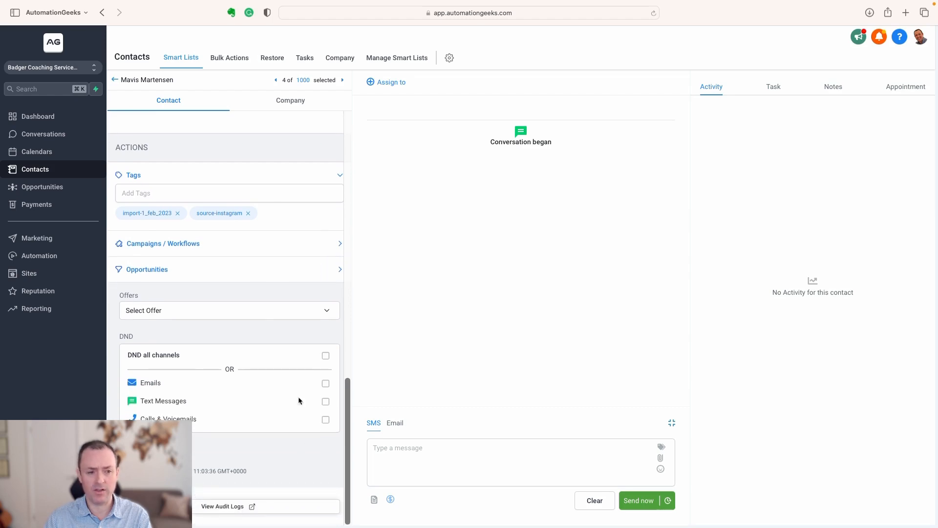
# Check the contact's company details, and return to the contact's own fields.
pyautogui.scroll(1, 232, 325)
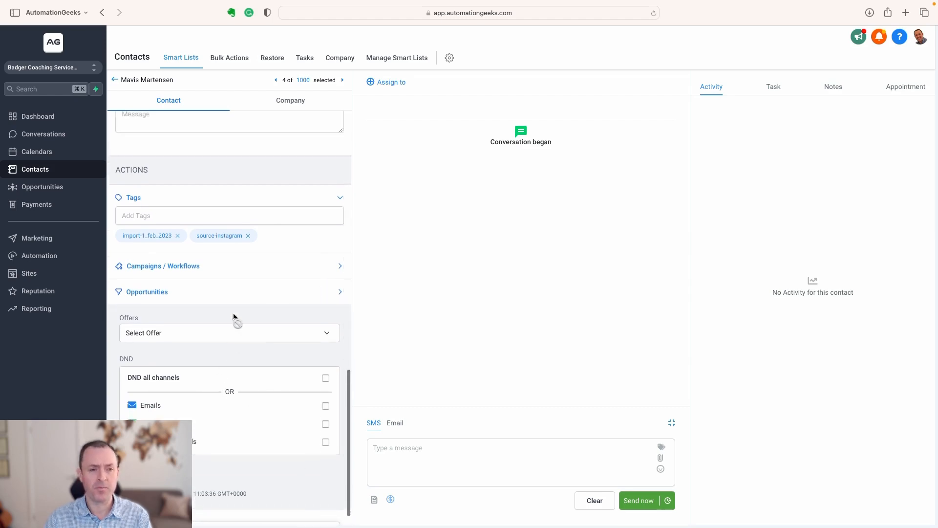
pyautogui.scroll(10, 233, 317)
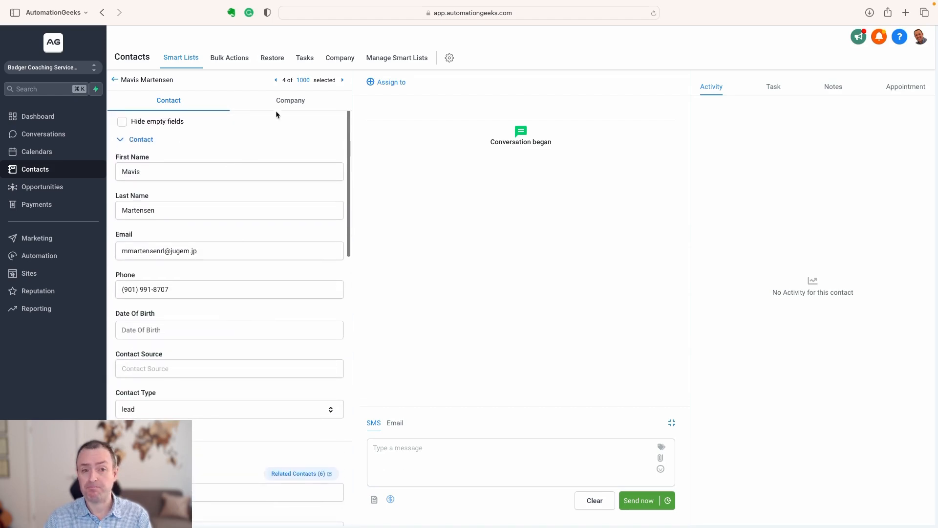
pyautogui.click(285, 102)
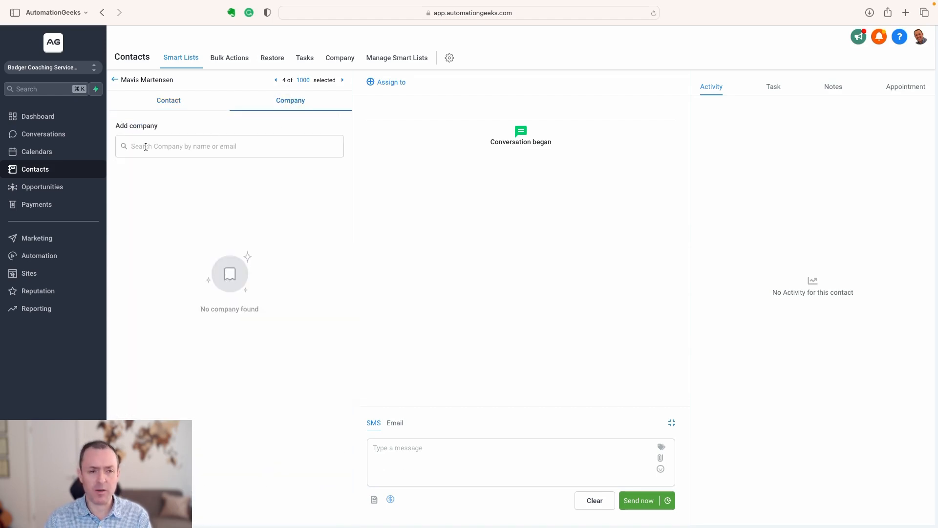
pyautogui.click(173, 102)
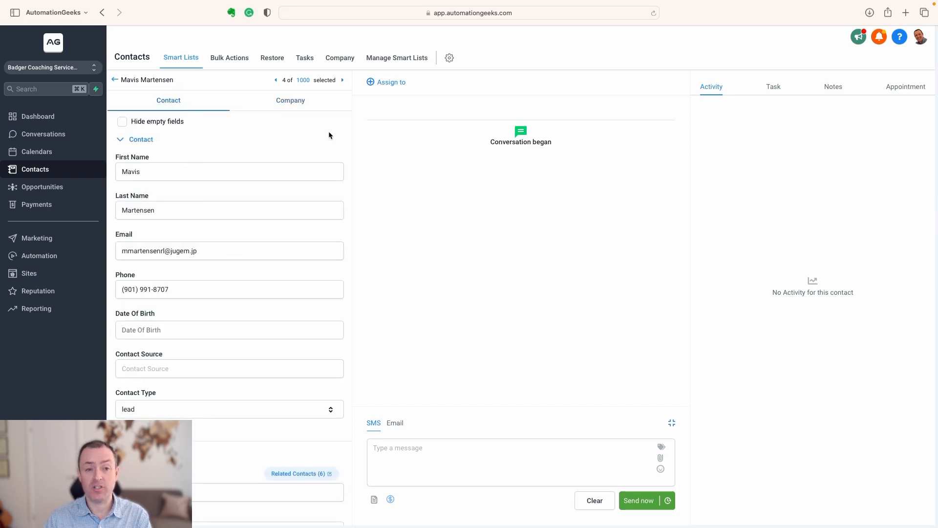
# View the users the contact can be assigned to, and the email composer, ending on the SMS composer.
pyautogui.click(380, 83)
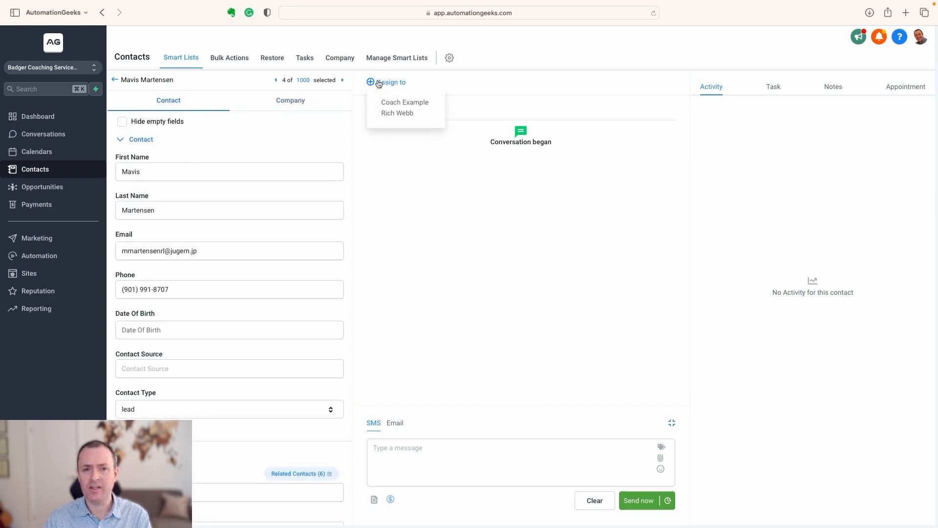
pyautogui.click(356, 89)
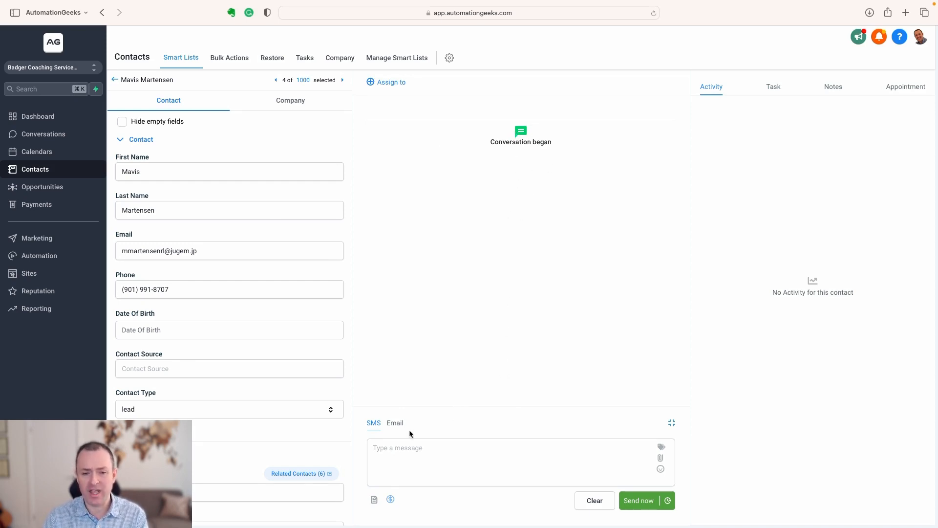
pyautogui.click(395, 424)
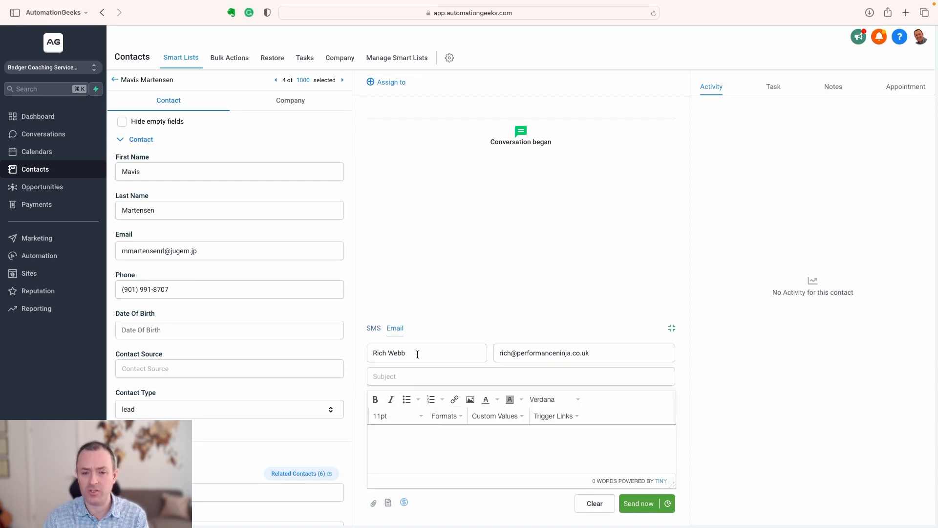
pyautogui.click(374, 329)
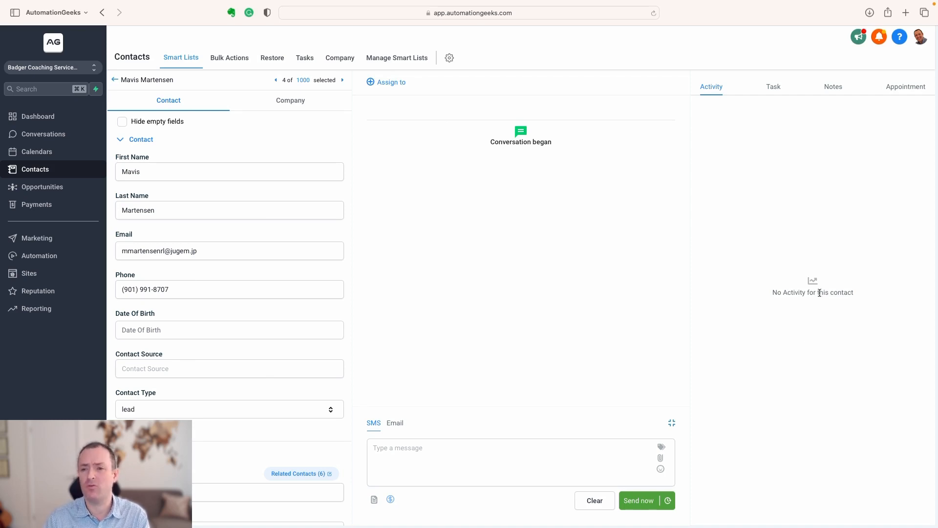
# View the contact's tasks, notes and appointments, and return to the activity view.
pyautogui.click(774, 88)
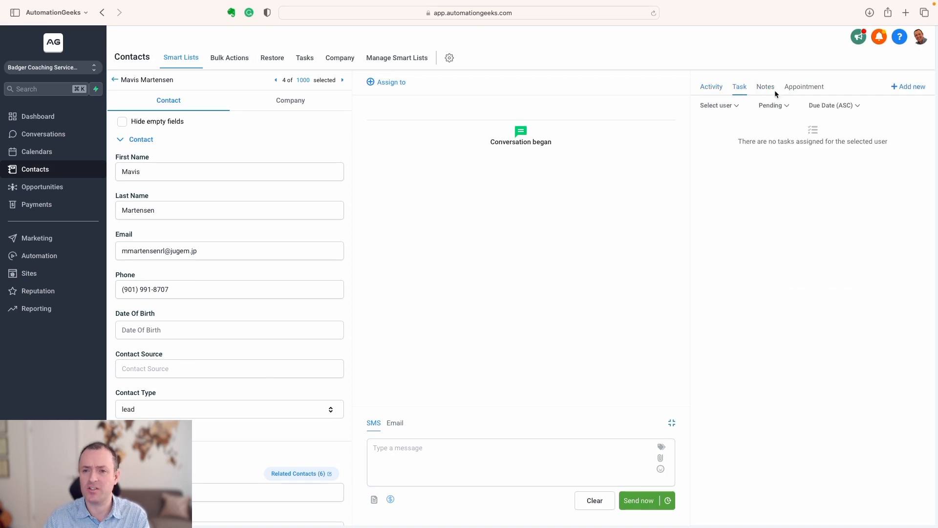
pyautogui.click(762, 88)
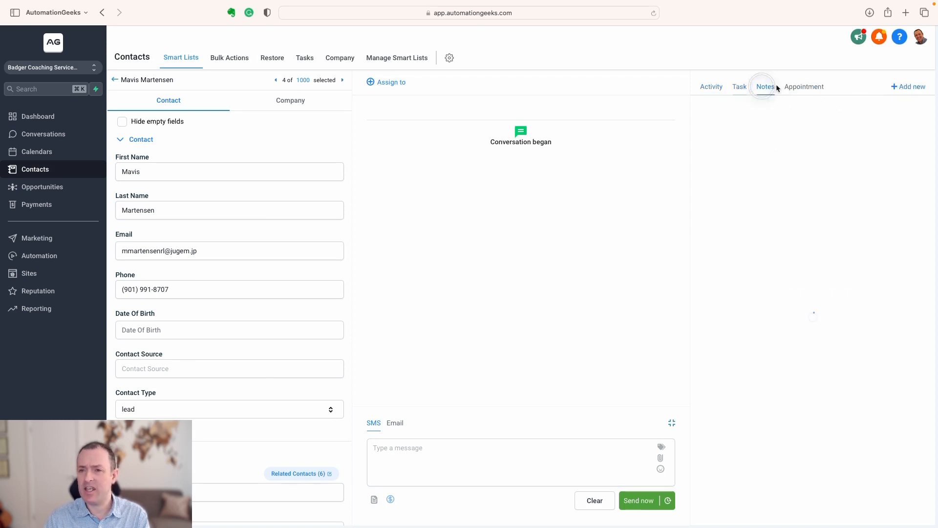
pyautogui.click(806, 87)
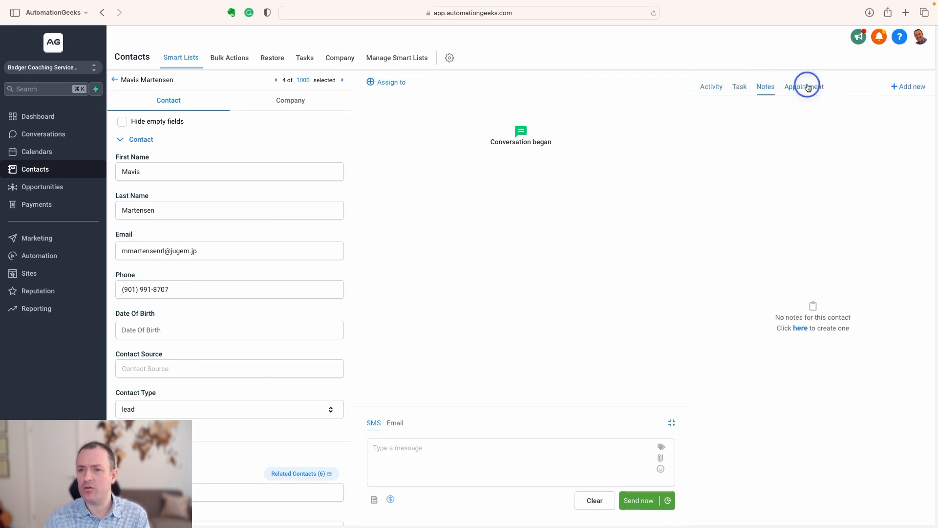
pyautogui.click(711, 88)
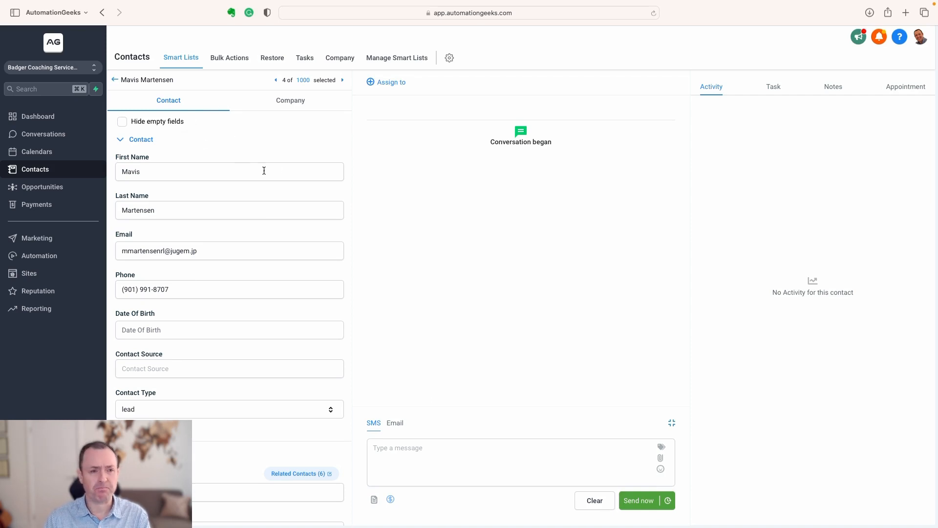
# Look over the contact's General Info and Additional Info fields, and open the Custom Fields settings to examine the list of all fields.
pyautogui.scroll(-5, 278, 178)
pyautogui.scroll(-5, 278, 178)
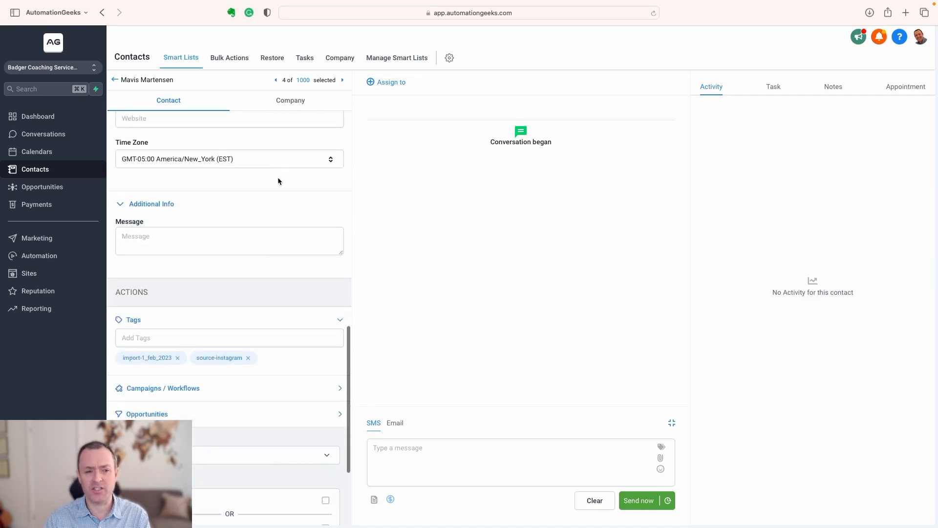
pyautogui.scroll(8, 161, 204)
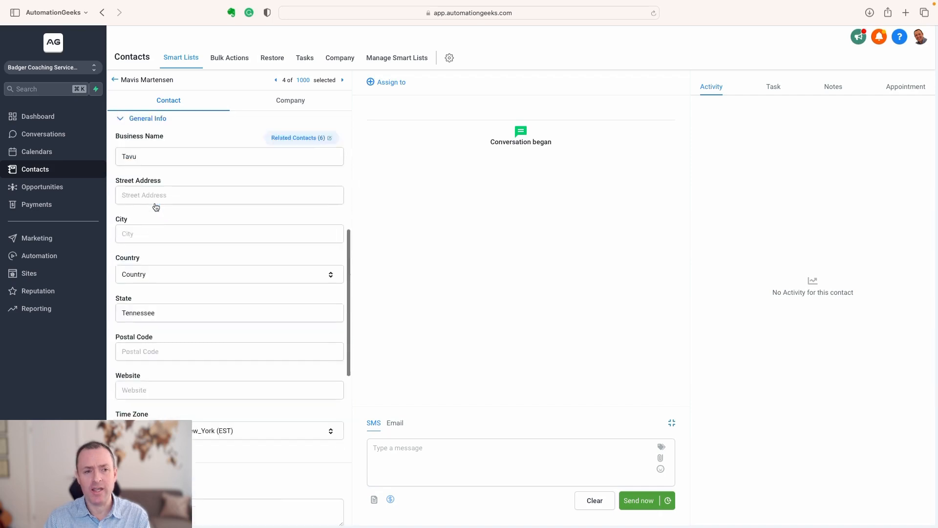
pyautogui.scroll(3, 164, 155)
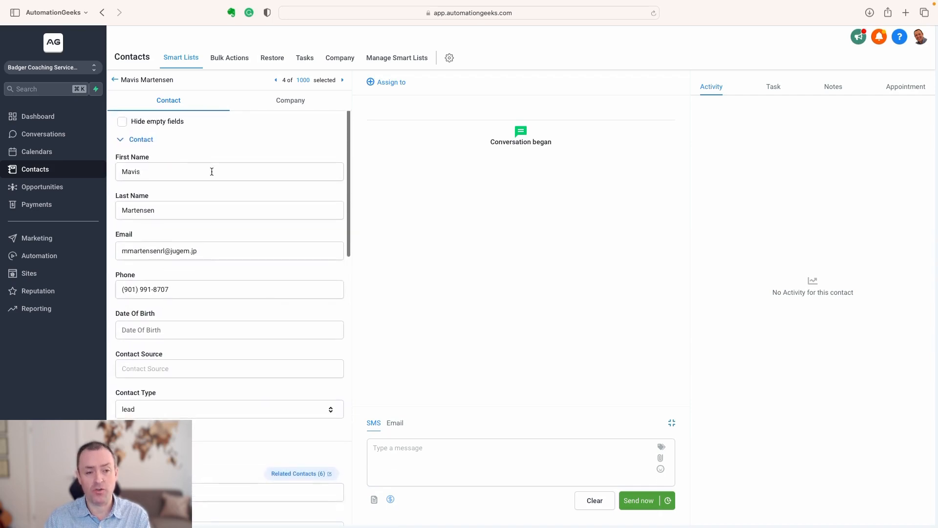
pyautogui.click(450, 58)
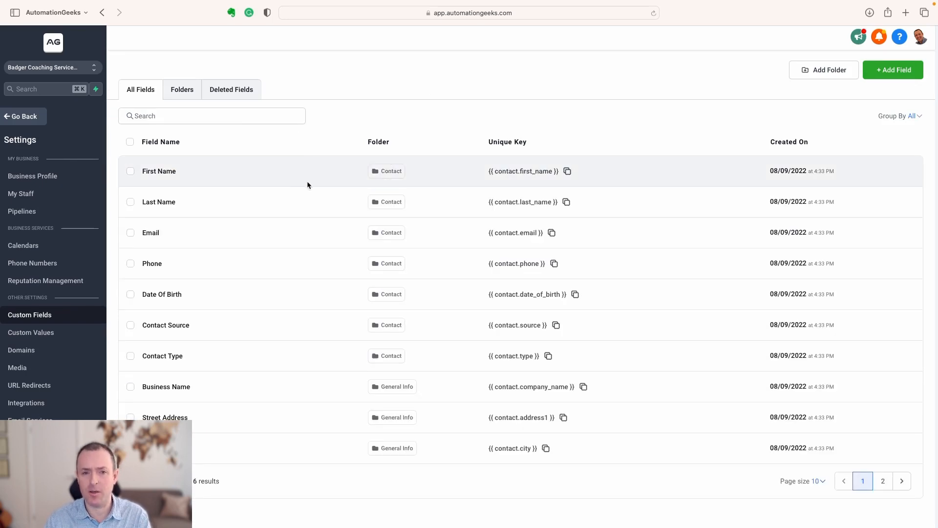
pyautogui.scroll(-1, 307, 182)
pyautogui.scroll(1, 308, 185)
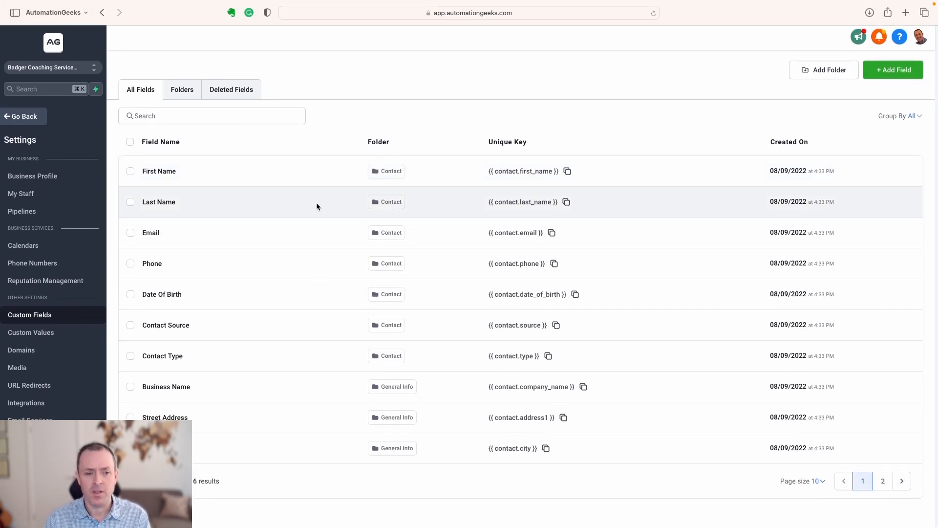
# View the field types offered for a new custom field without creating one, and list the custom field folders.
pyautogui.click(885, 71)
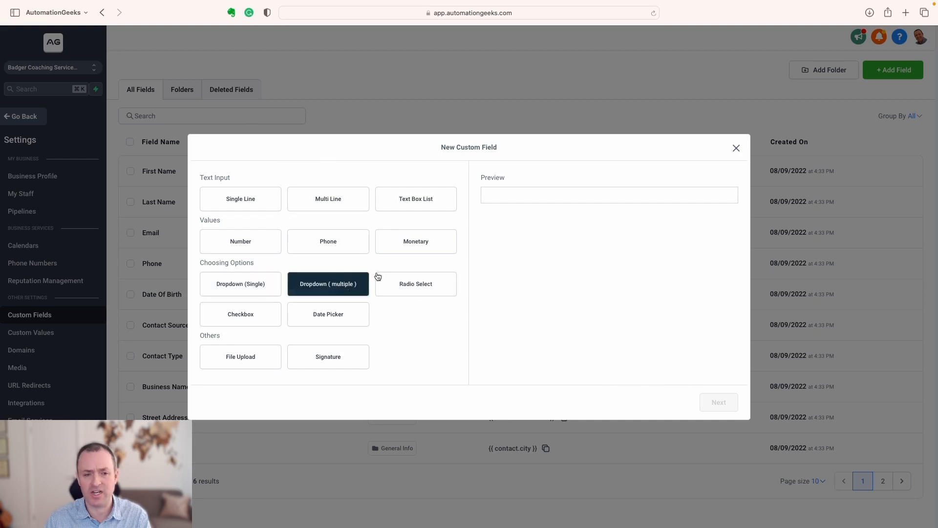
pyautogui.click(737, 147)
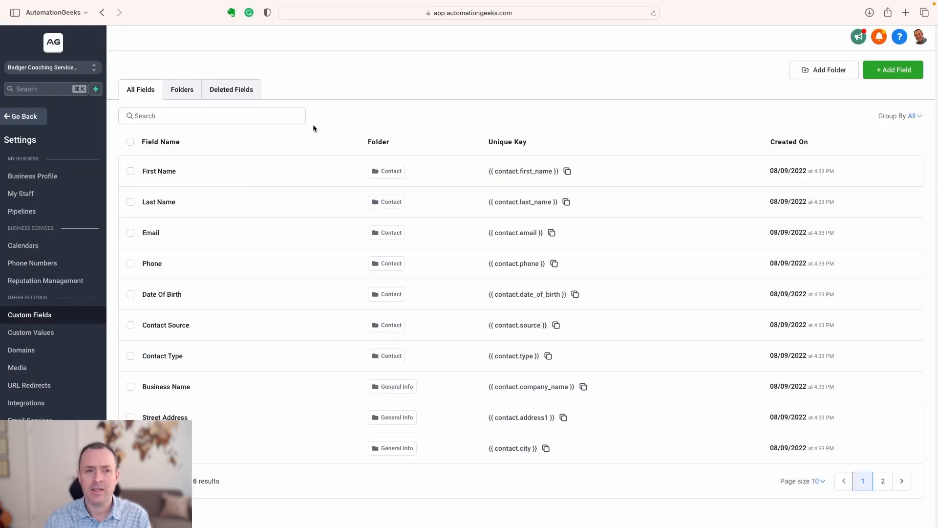
pyautogui.click(173, 91)
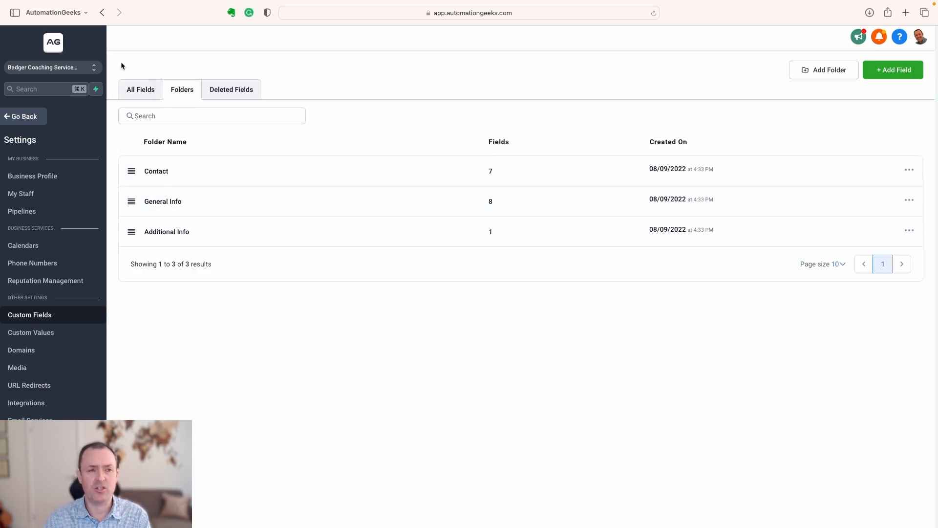
# Leave the Custom Fields settings and the contact record, and return to the All smart list of contacts.
pyautogui.click(103, 12)
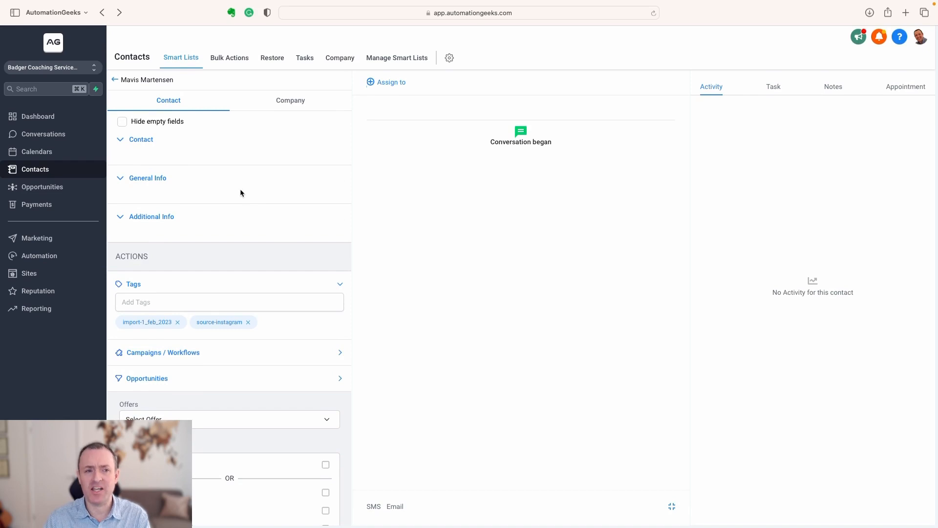
pyautogui.click(115, 80)
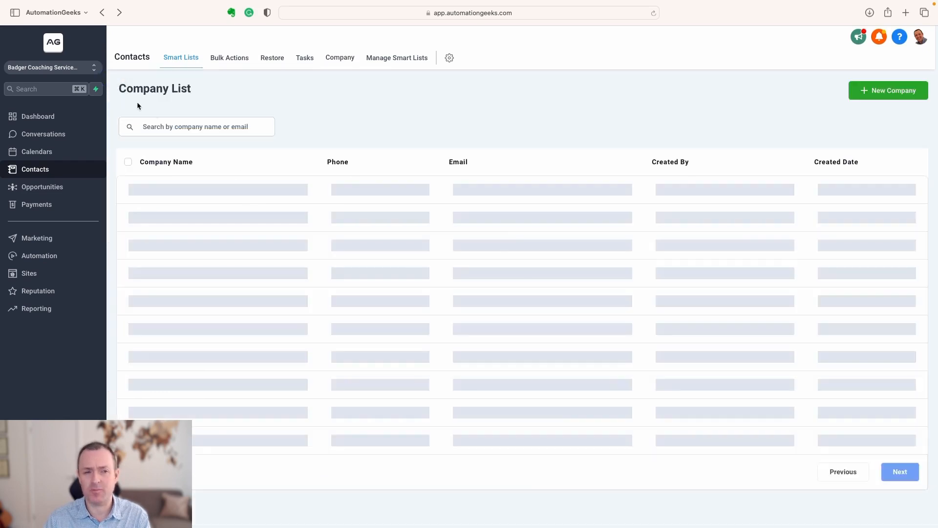
pyautogui.click(185, 66)
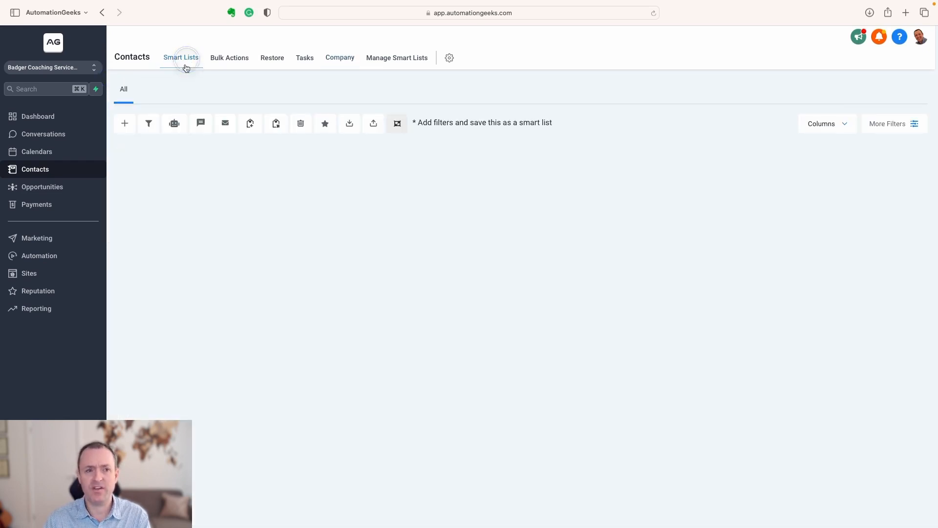